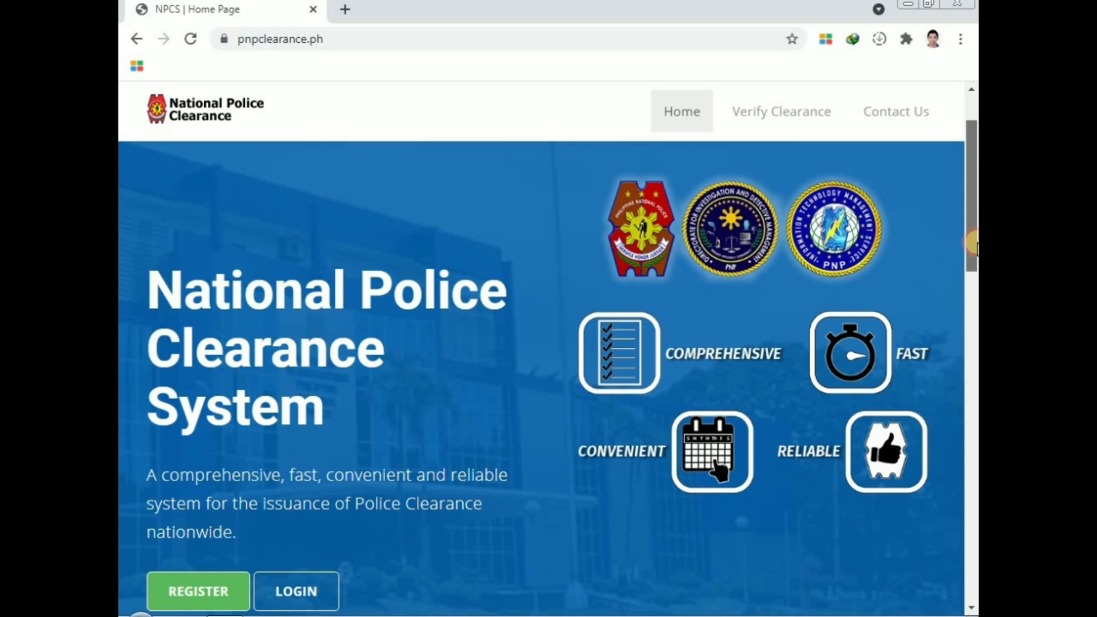
Zoom the home page out one level, then view the login page and return to the home page
click(961, 39)
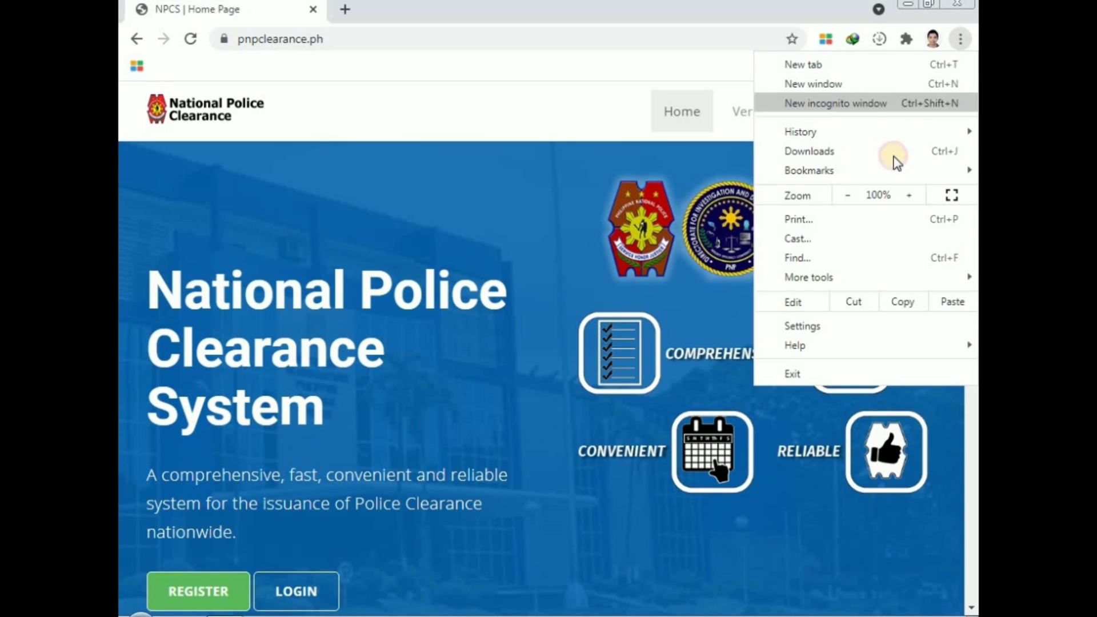
click(840, 194)
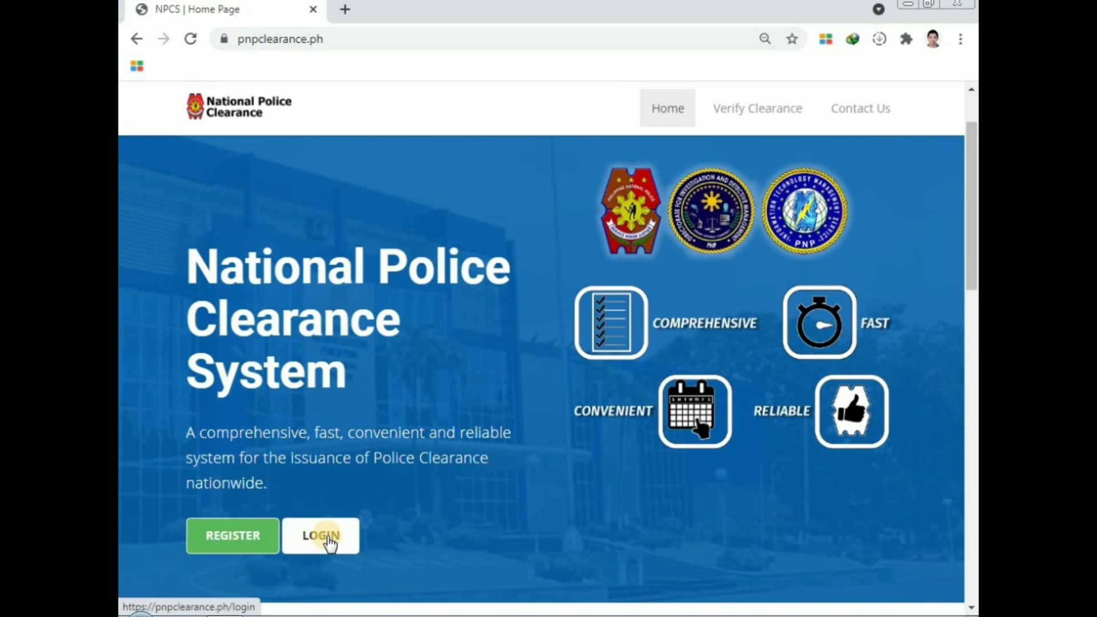
click(328, 538)
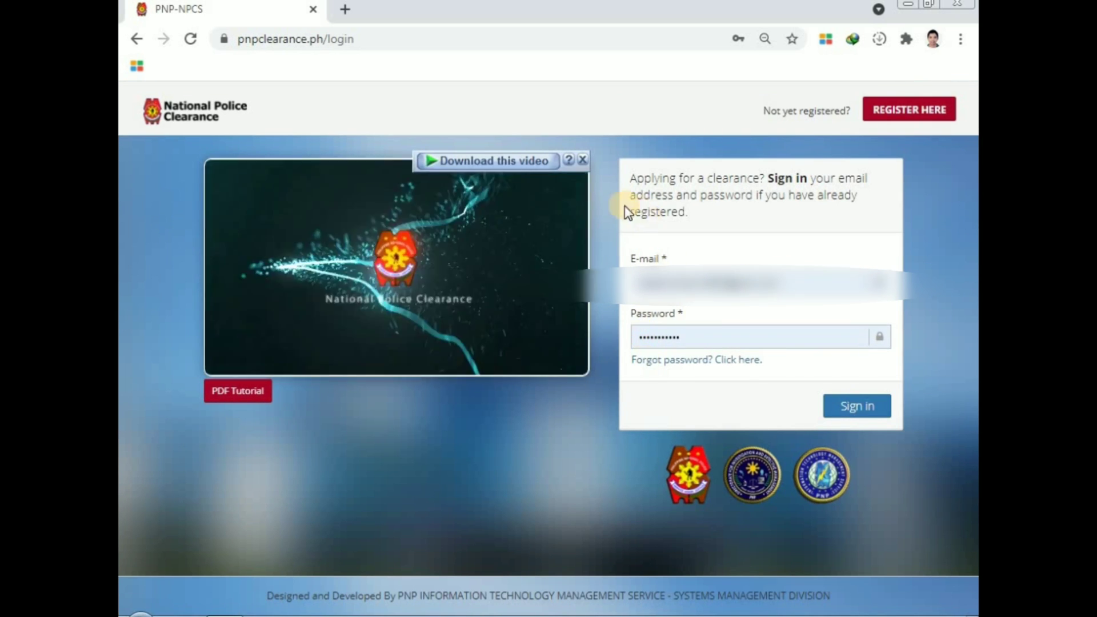
key(alt+Left)
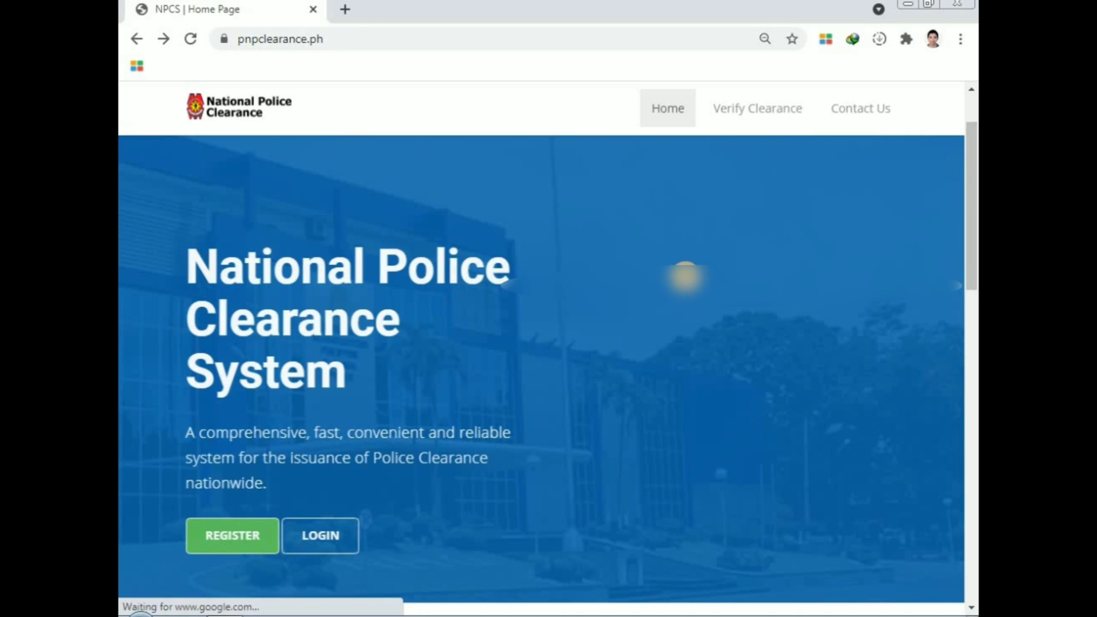
Open the registration page and accept the Agreement and Privacy Policy terms
click(237, 539)
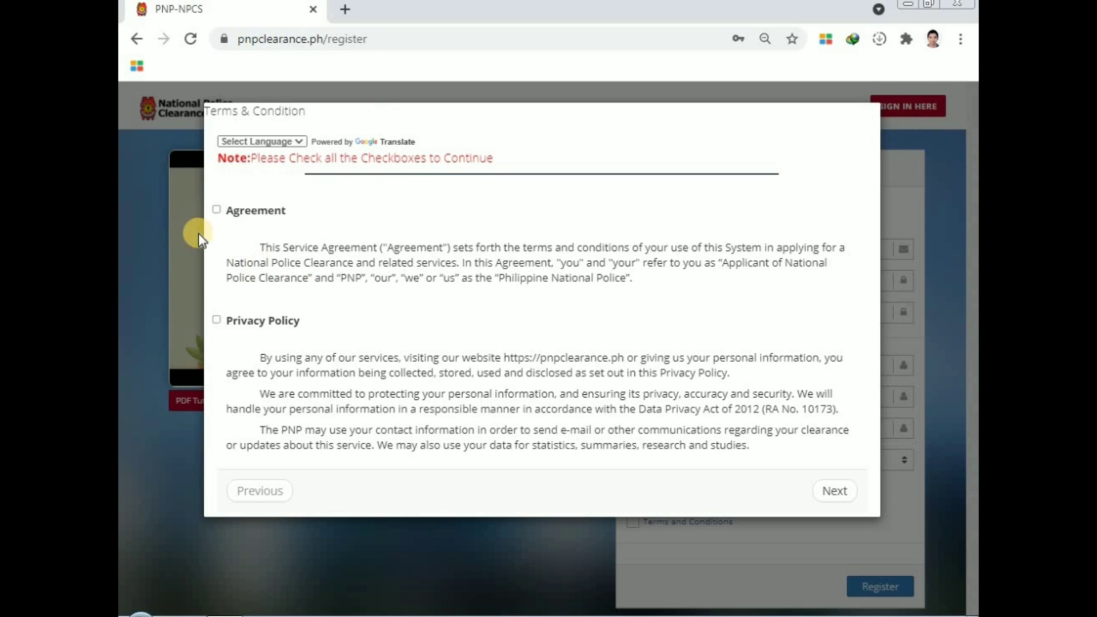
click(218, 211)
click(217, 320)
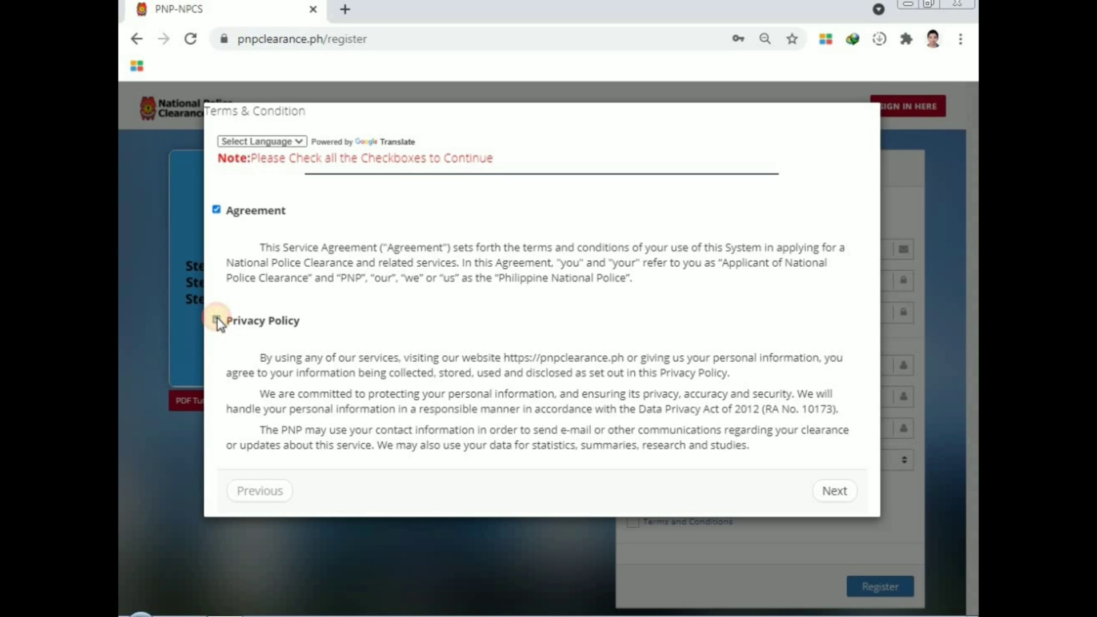
click(823, 496)
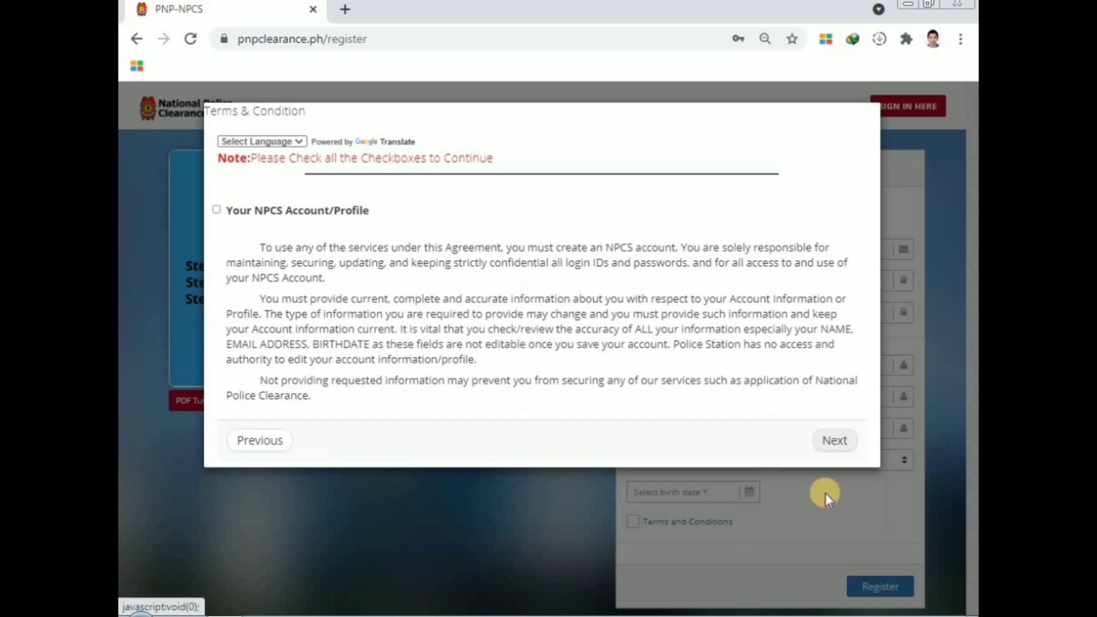
Accept the NPCS Account/Profile, Forfeiture of Payment and Cancellation of Transaction, and Clearance Printout terms
click(216, 210)
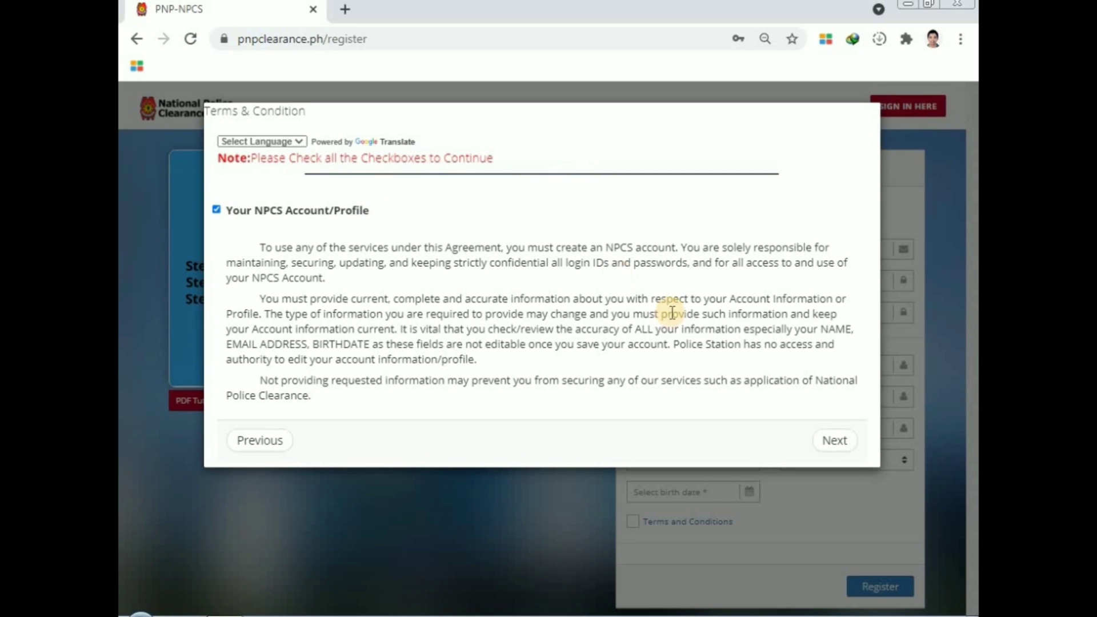
click(836, 441)
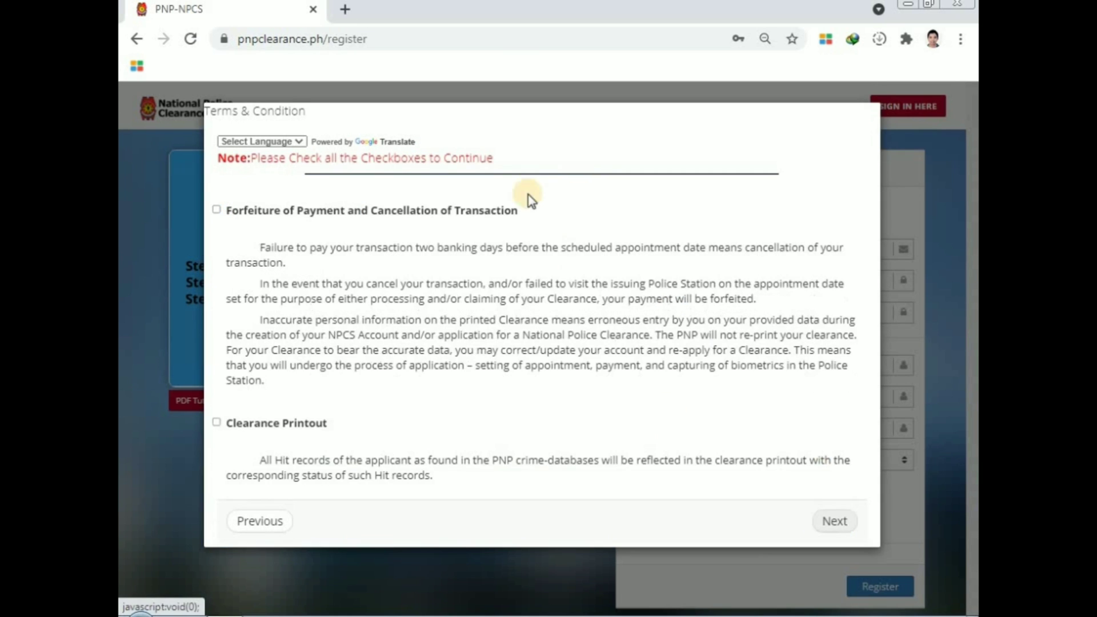
click(217, 210)
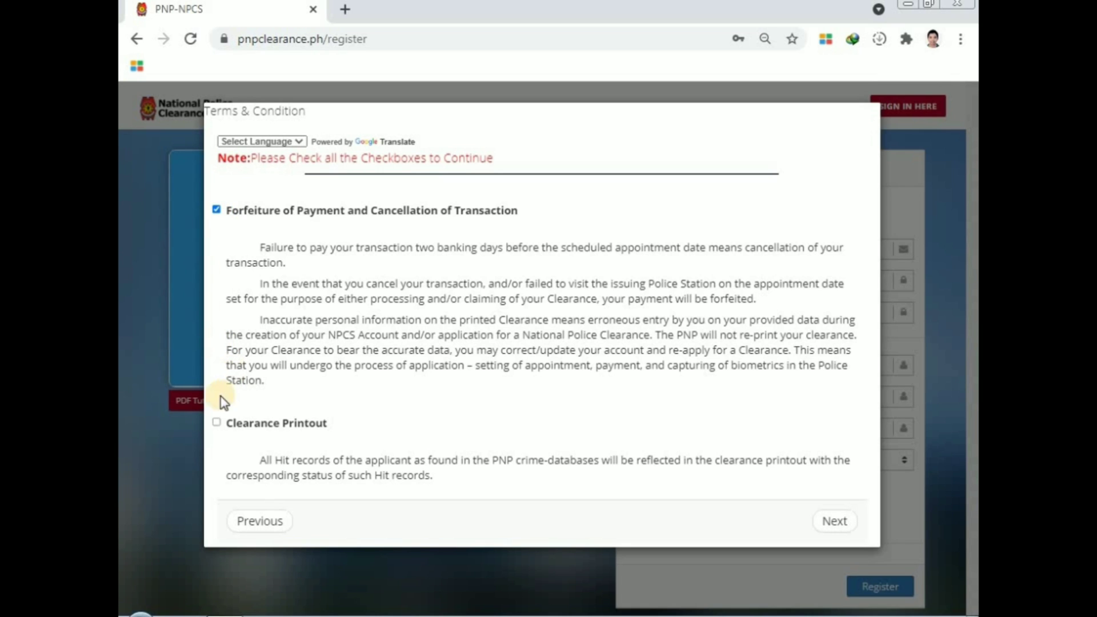
click(217, 424)
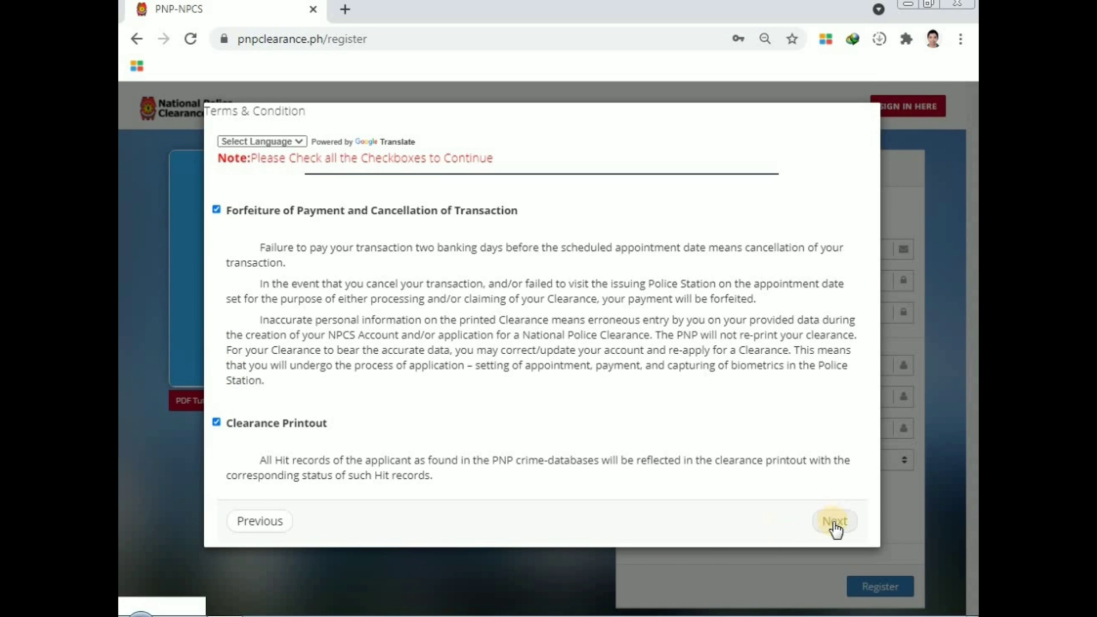
click(834, 521)
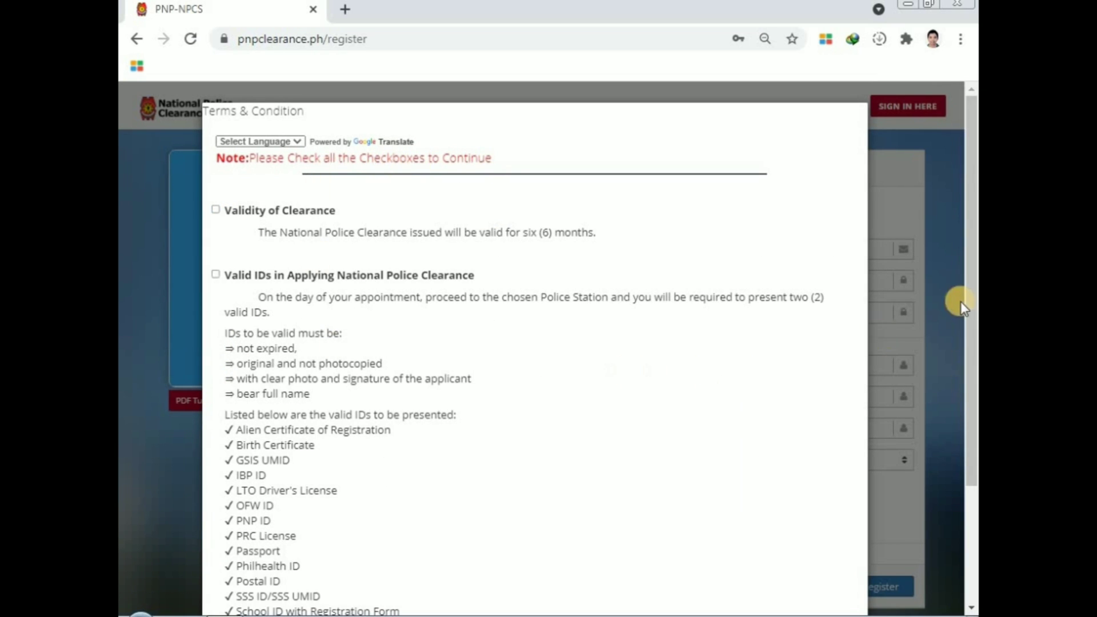
Accept the Validity of Clearance and Valid IDs terms and agree to the terms and conditions
scroll(972, 320, down, 1)
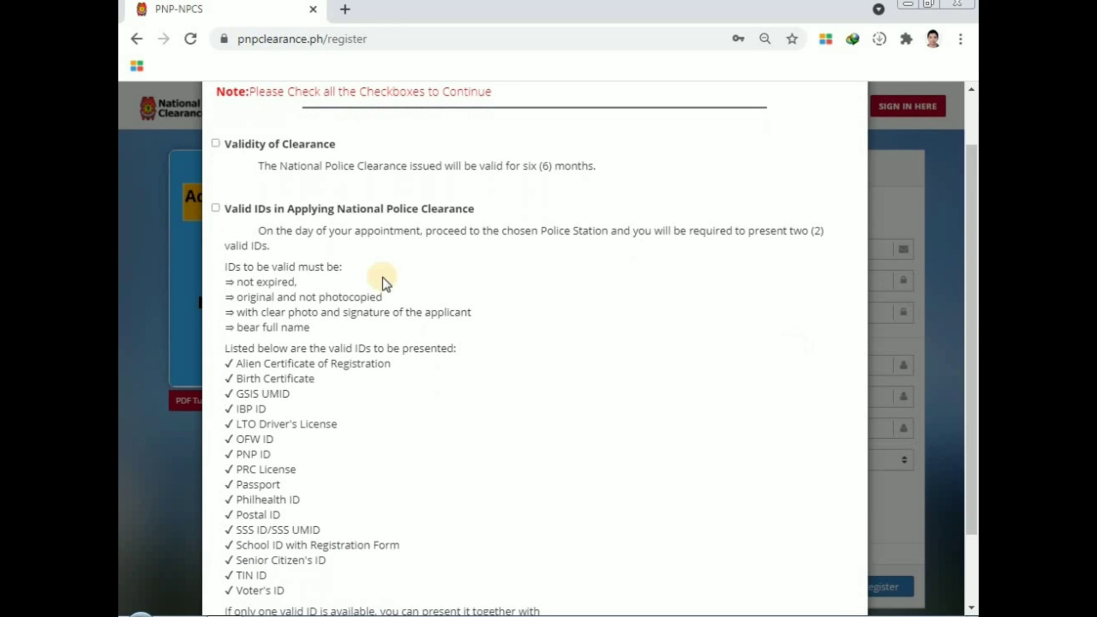
click(216, 143)
click(216, 207)
drag(970, 448, 972, 519)
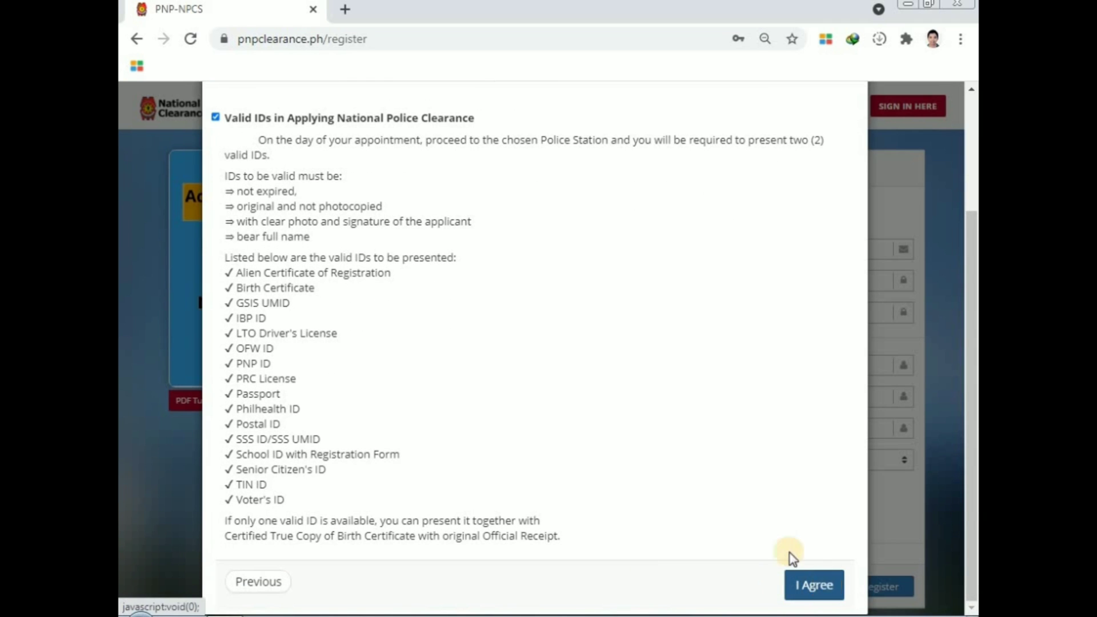
click(794, 587)
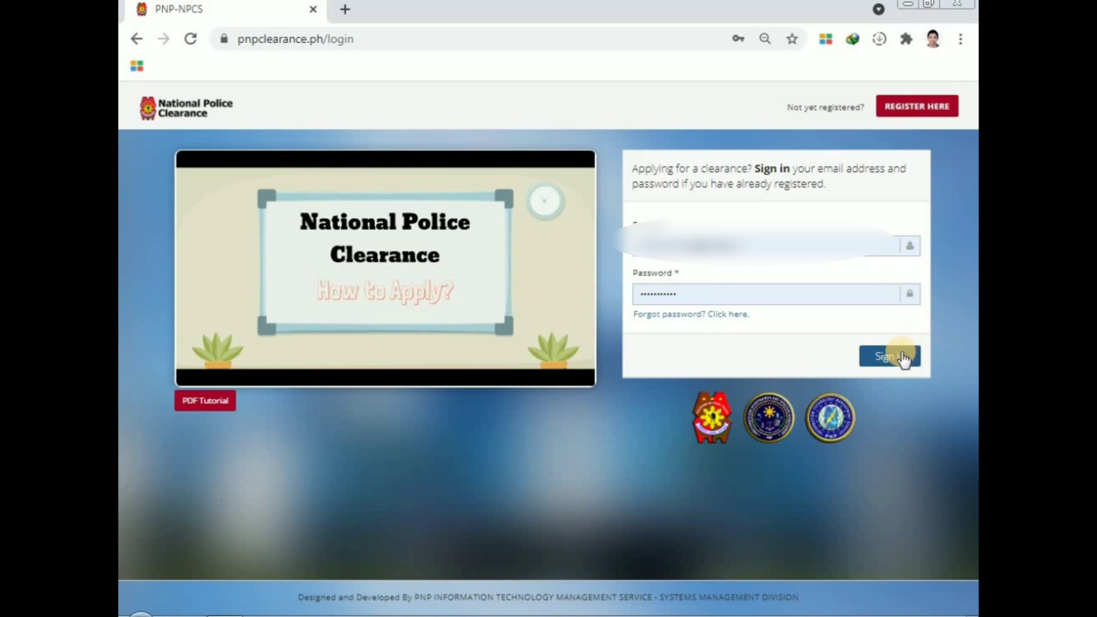
Sign in with the registered account and save the completed applicant profile
click(902, 357)
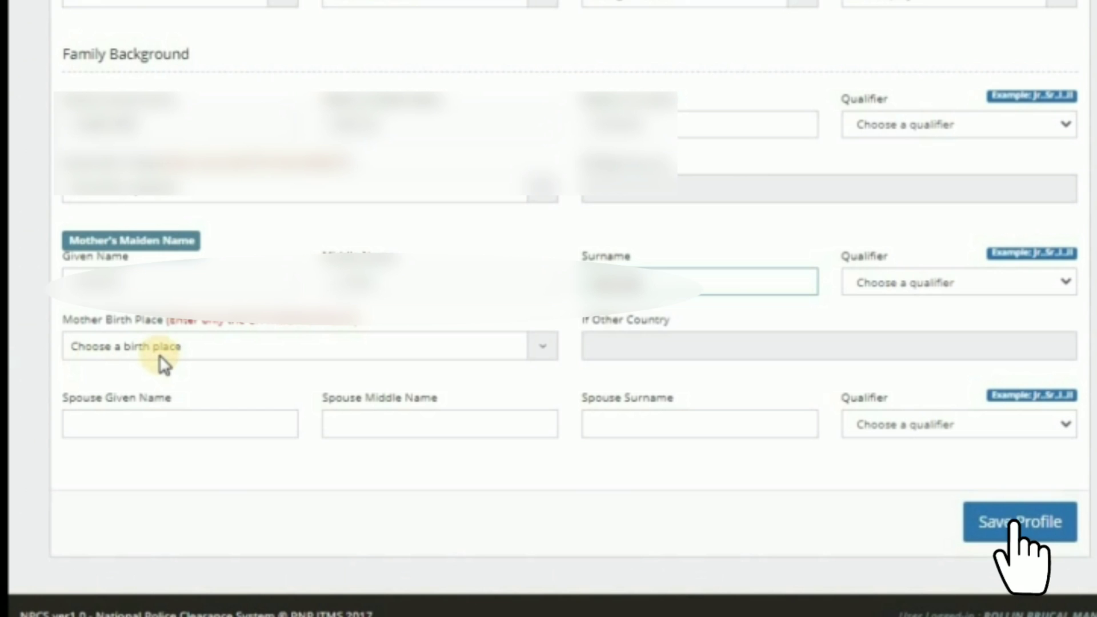
click(1018, 523)
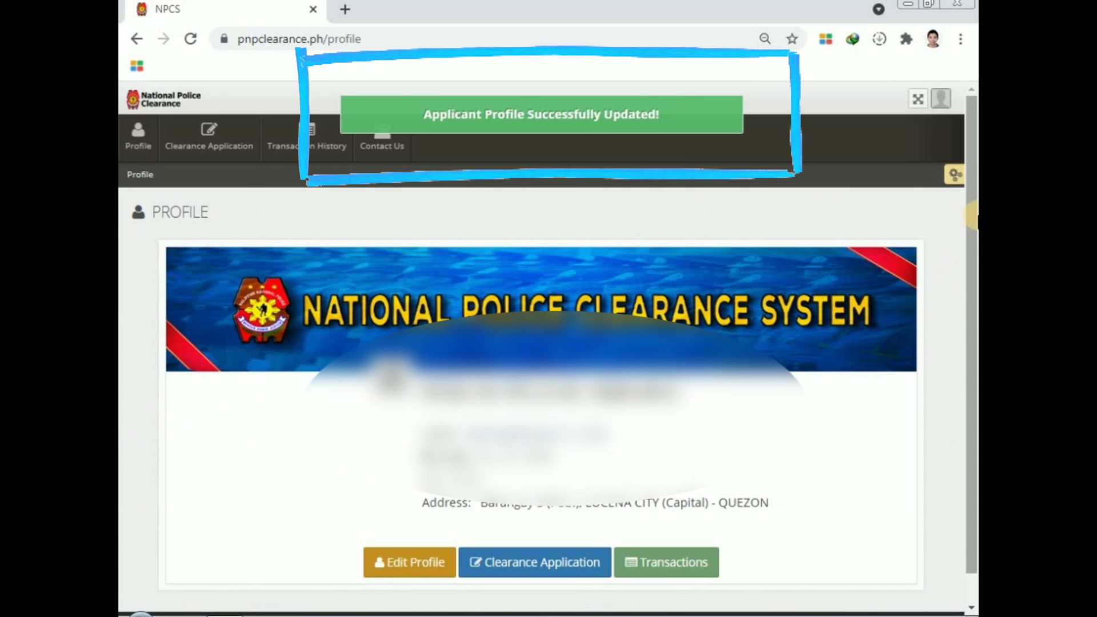
Start a clearance application from the profile and set For LTOPF Application to NO
scroll(975, 217, down, 1)
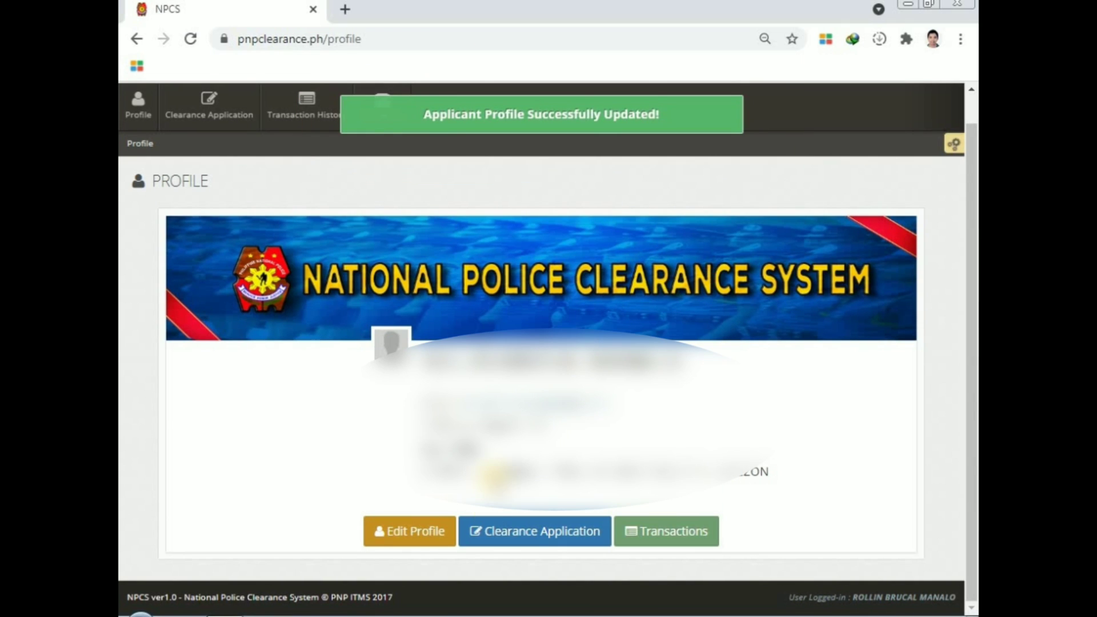
click(538, 532)
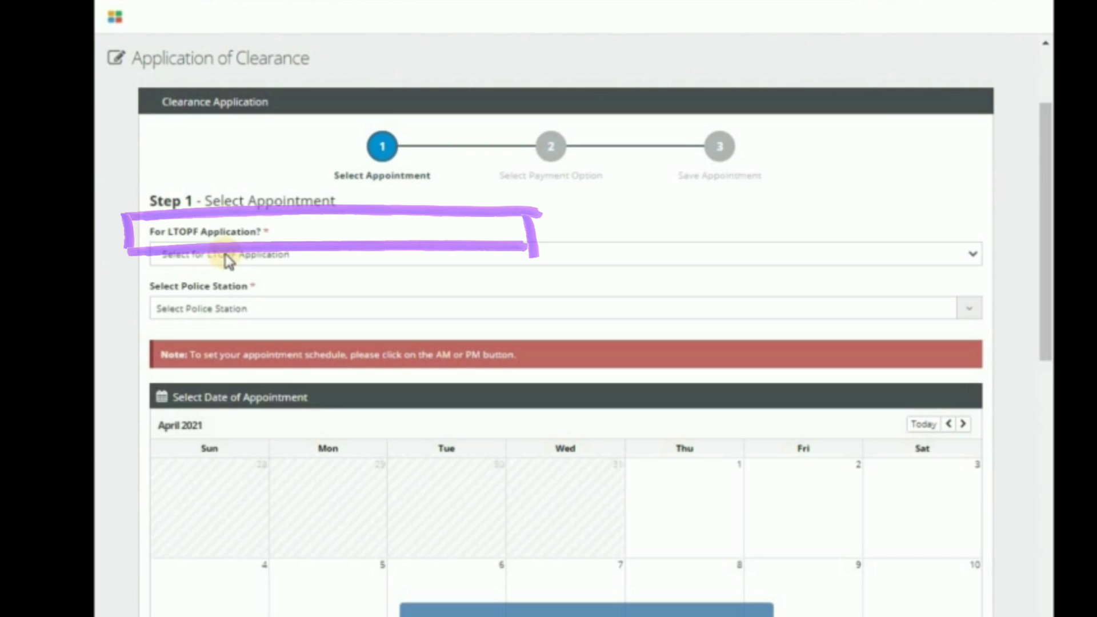
click(229, 260)
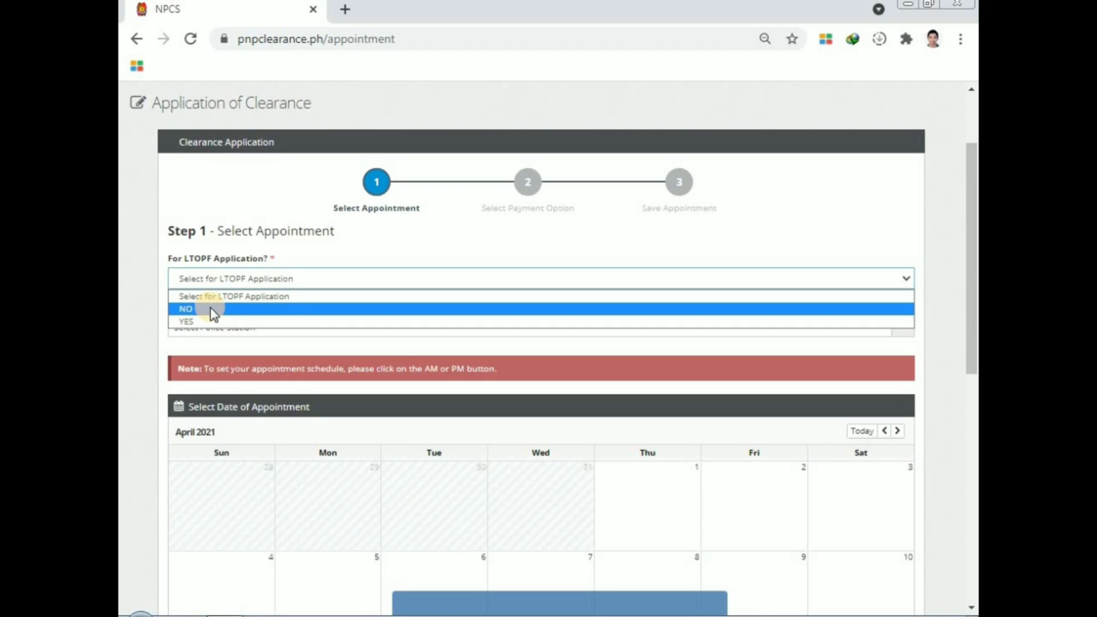
click(213, 311)
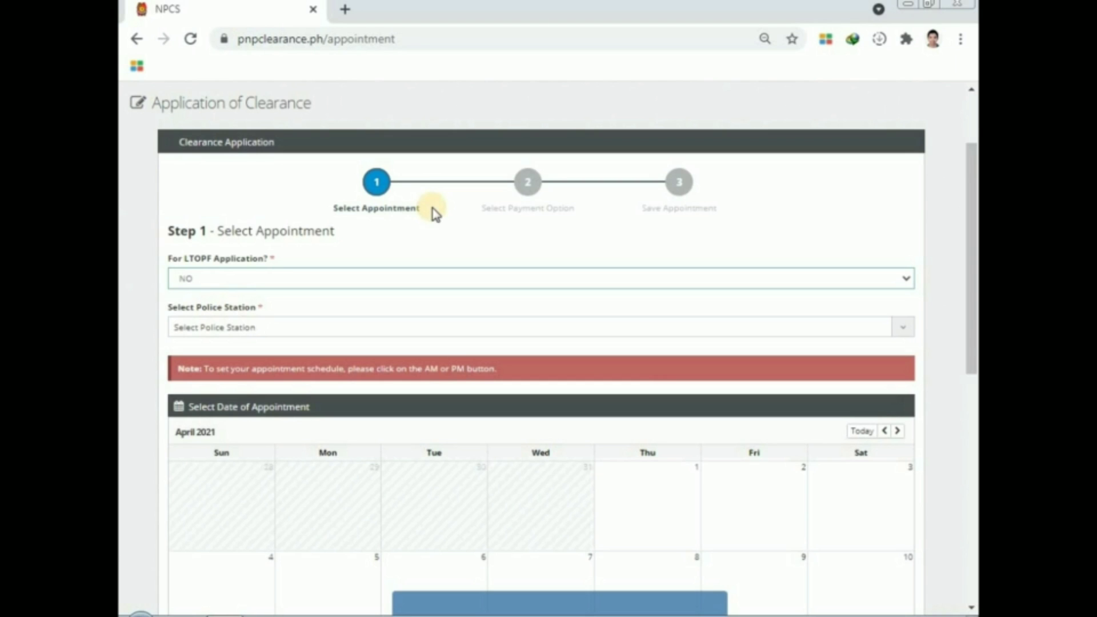
Search for "LUCE" and choose Lucena City PS, QUEZON PPO as the police station
click(212, 328)
text(LUCE)
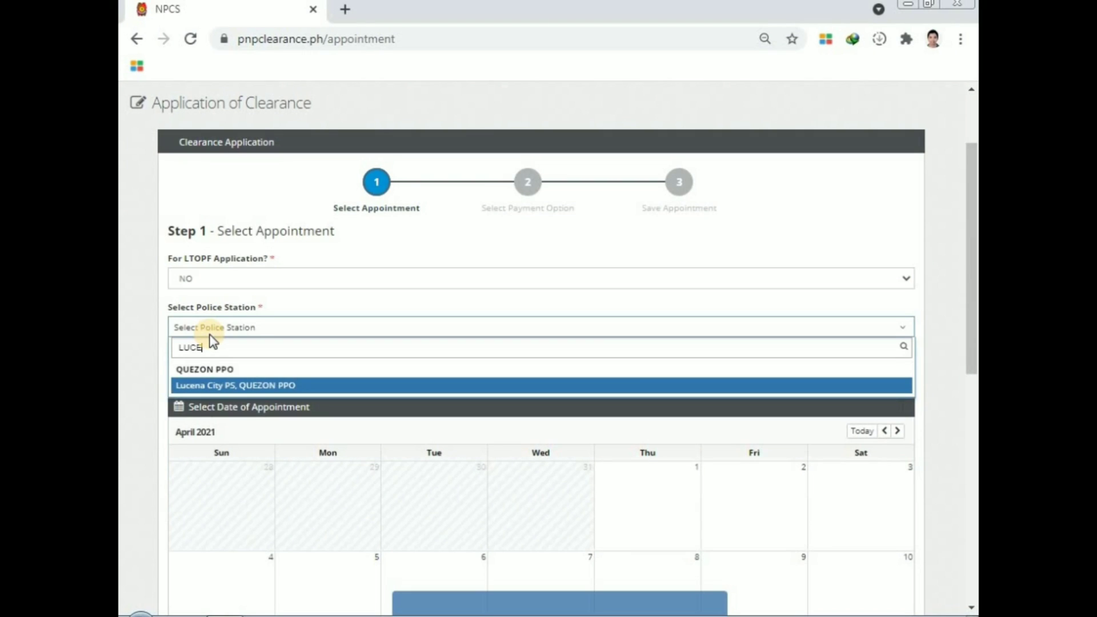
click(227, 384)
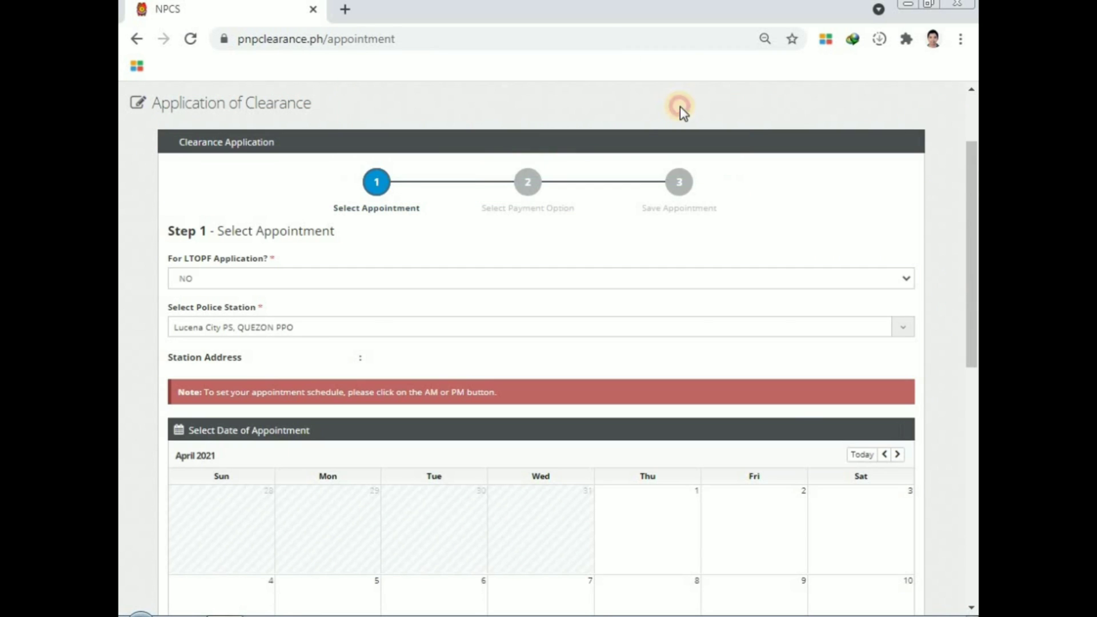
Set the appointment to the AM slot on April 26, 2021 and proceed to the payment options
scroll(296, 517, down, 6)
click(296, 517)
drag(975, 365, 926, 470)
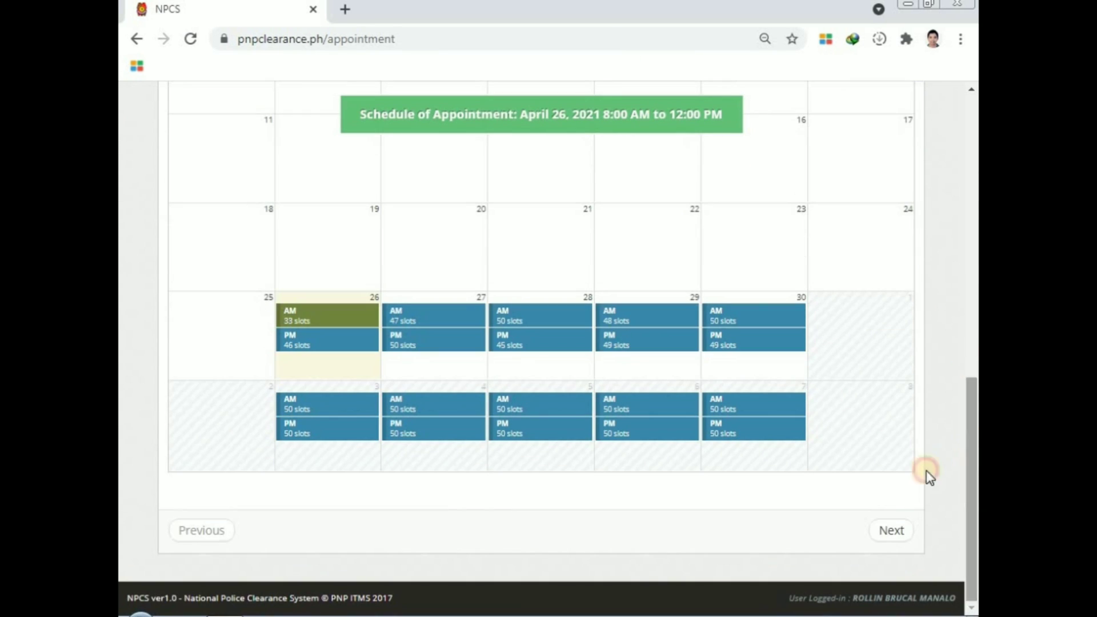
click(895, 533)
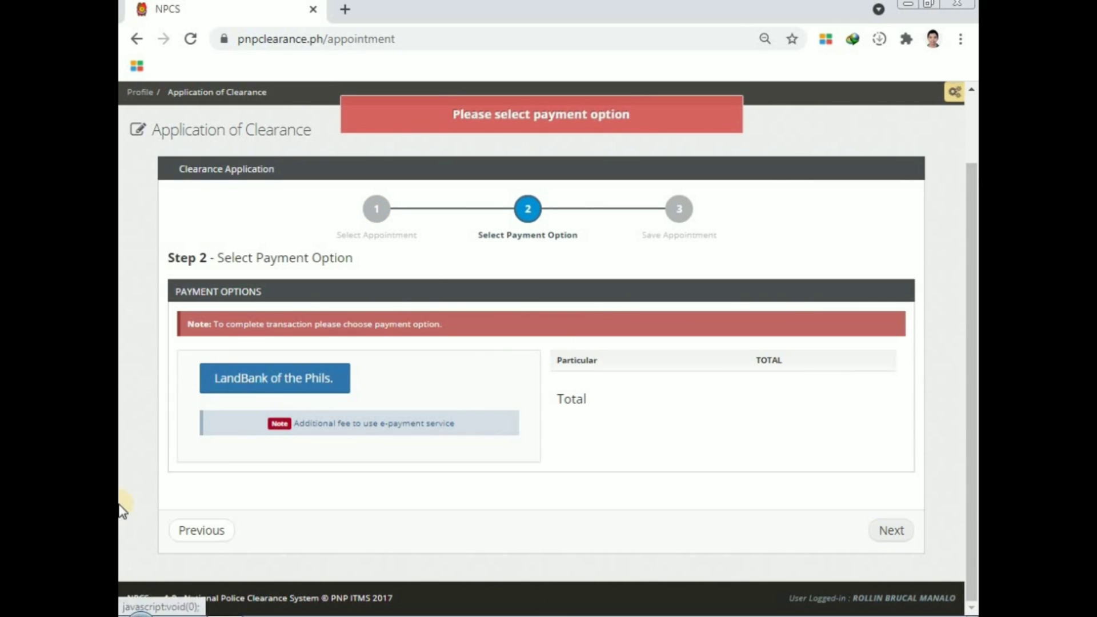
Choose LandBank of the Phils. as the payment option and save the appointment
click(266, 386)
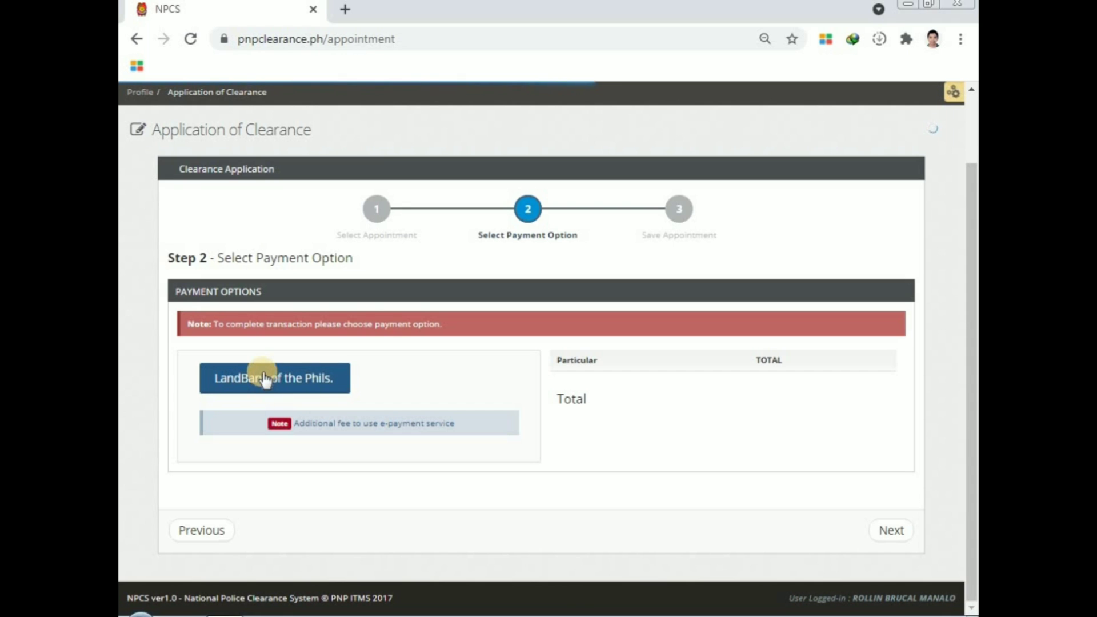
click(893, 537)
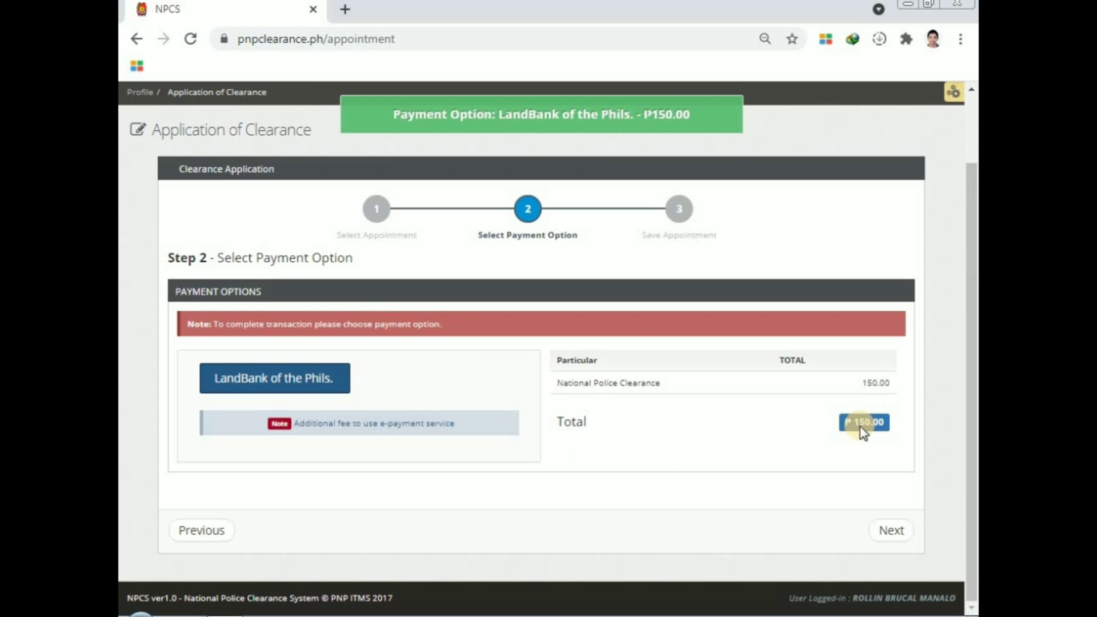
drag(969, 294, 974, 440)
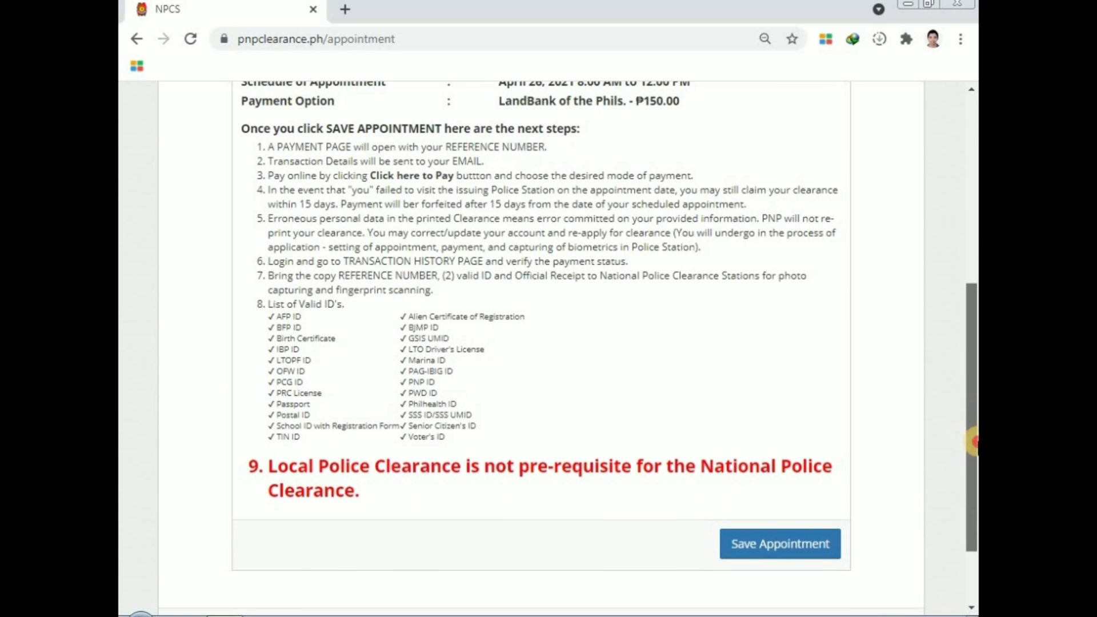
scroll(787, 459, down, 2)
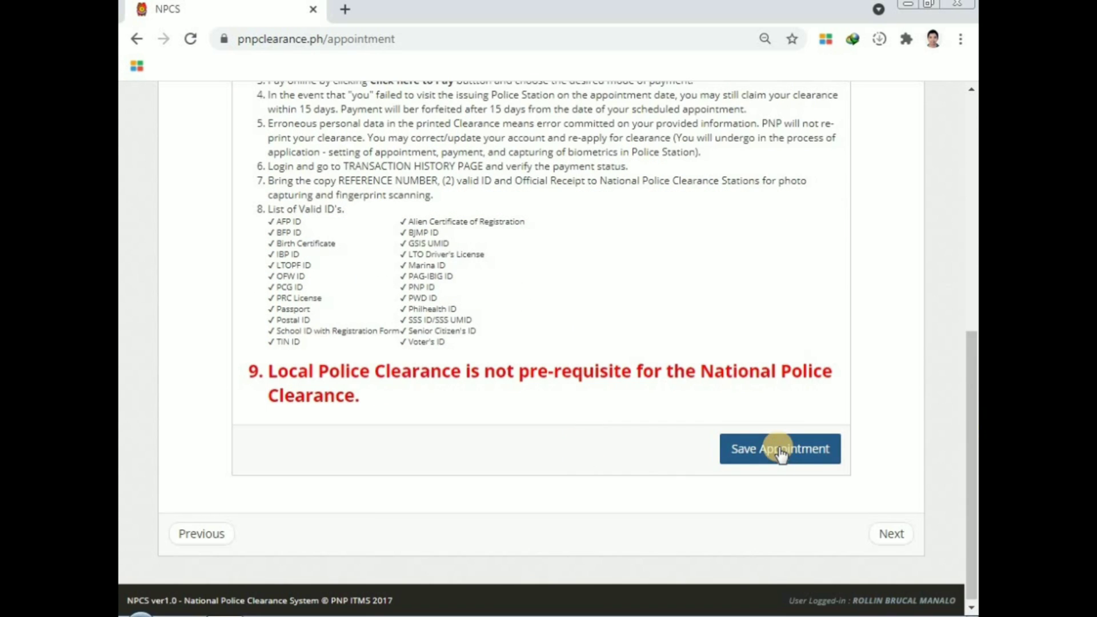
click(784, 455)
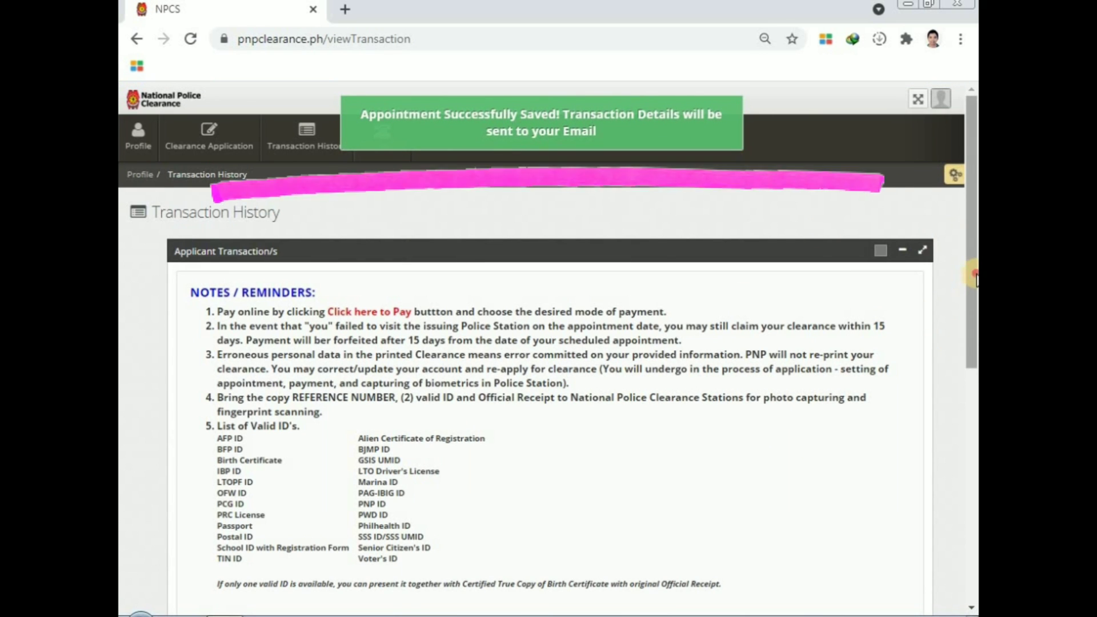
Print the transaction details of the pending clearance application in the transaction history
drag(972, 280, 972, 509)
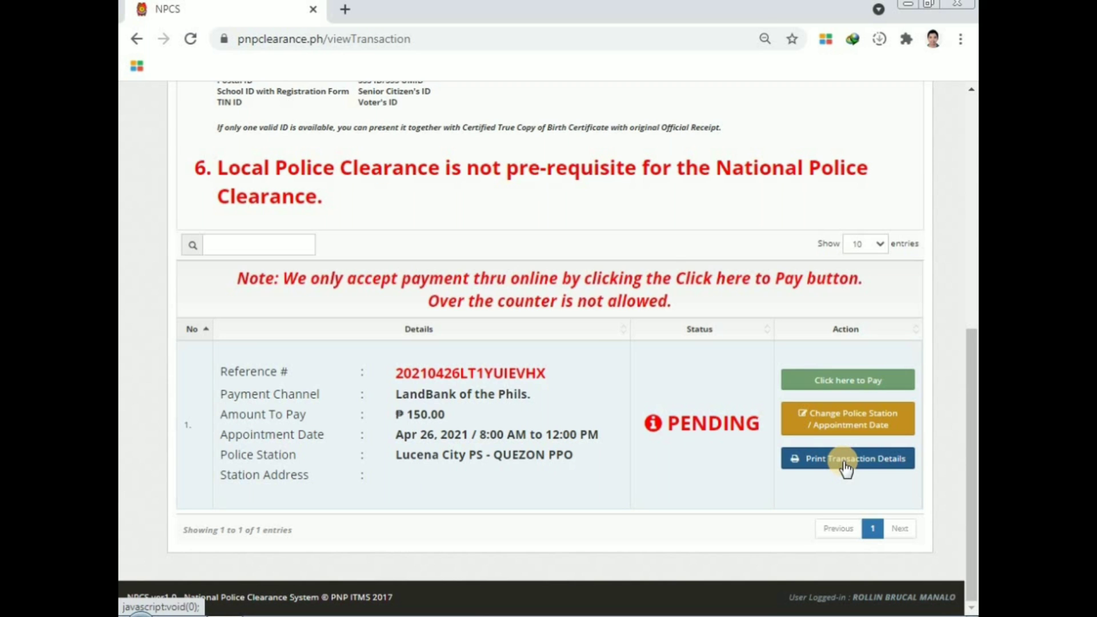
click(845, 464)
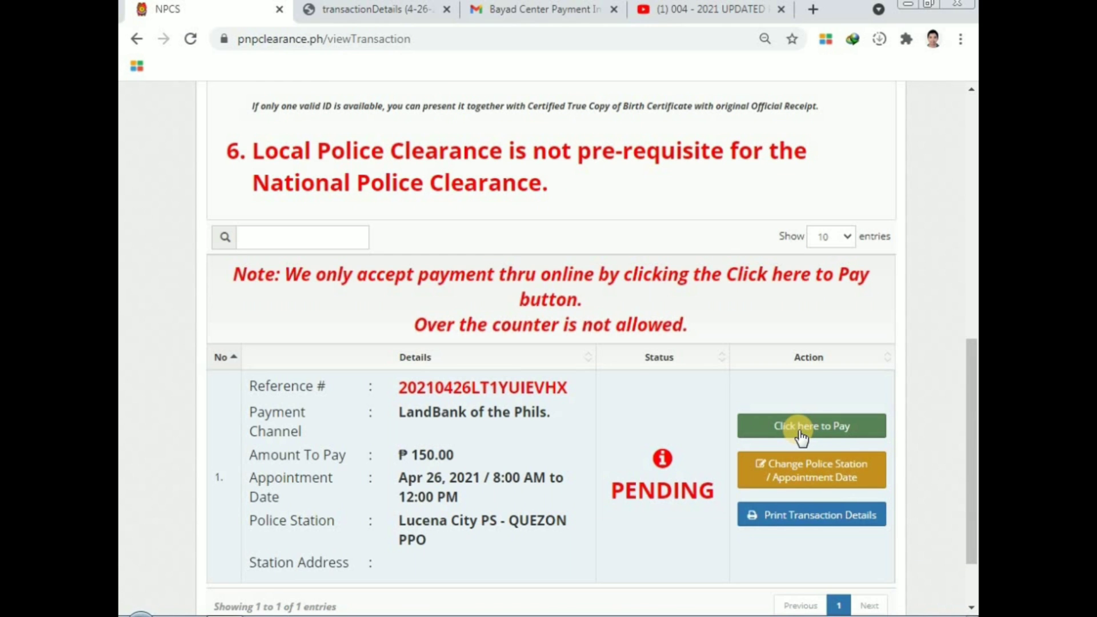
Start the online payment for the pending transaction and choose Cash Payment as the payment option
click(802, 435)
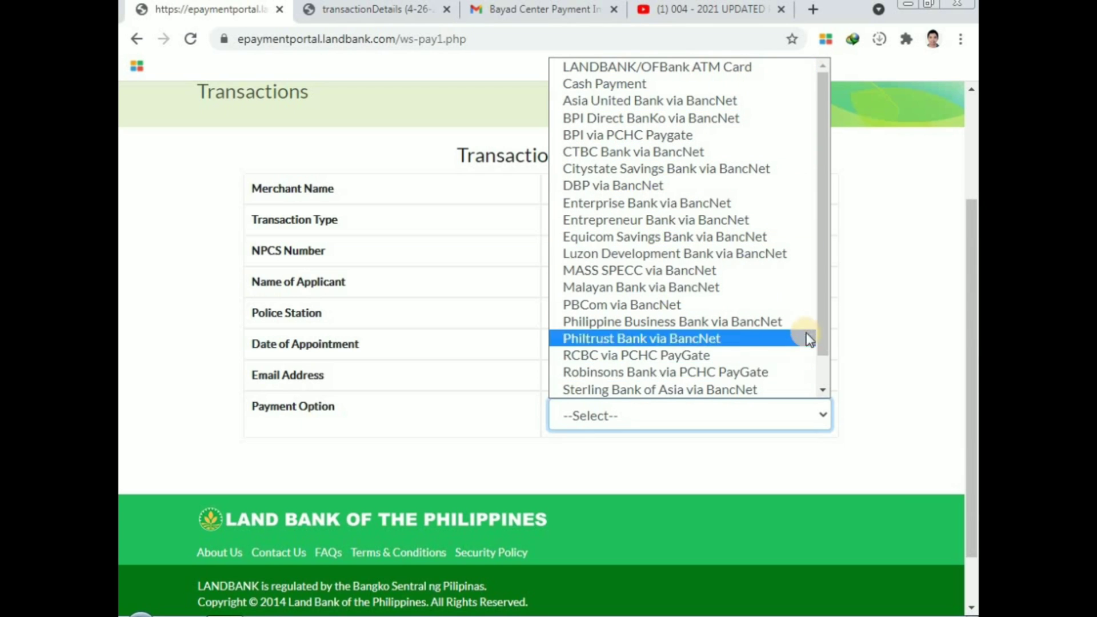
drag(824, 321, 832, 287)
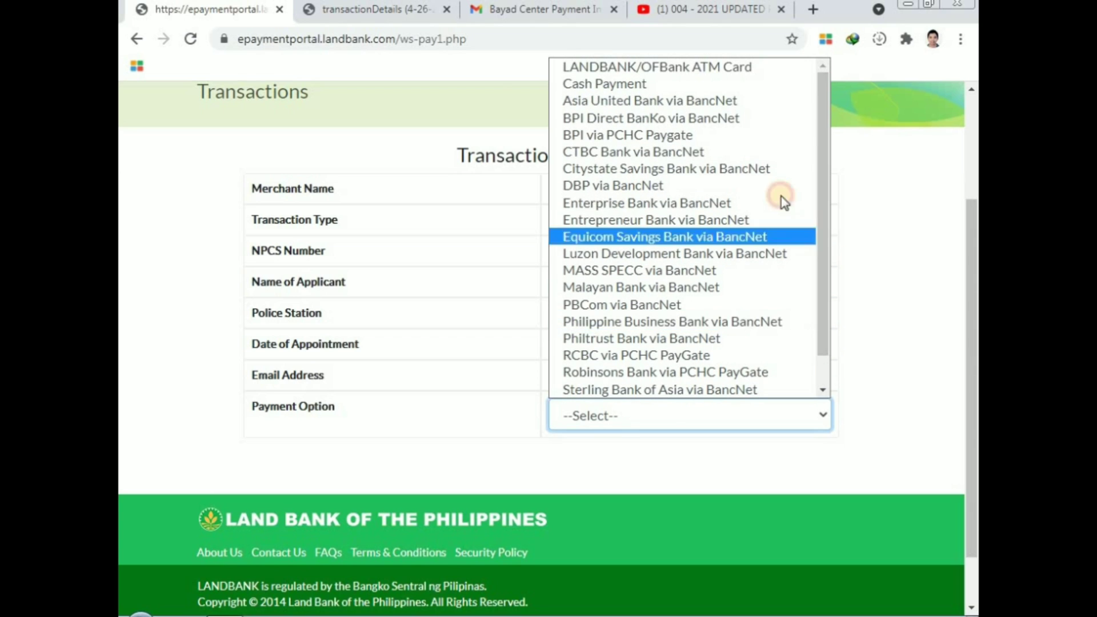
click(685, 85)
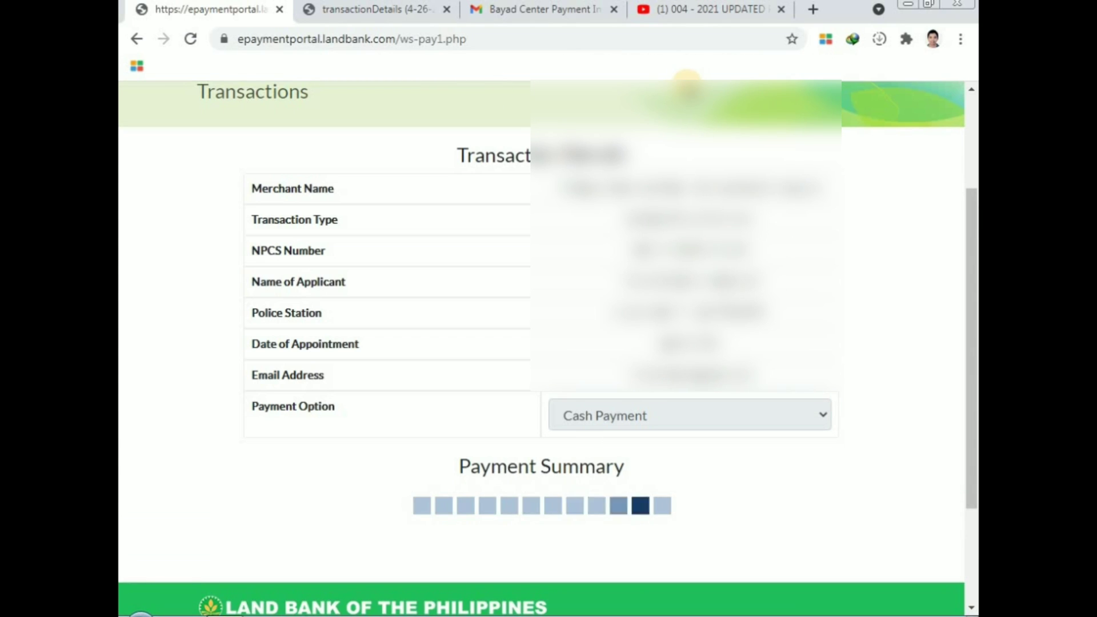
Certify being at least 18 and agreeing to the Terms and Conditions, and submit the cash payment request
scroll(761, 285, down, 5)
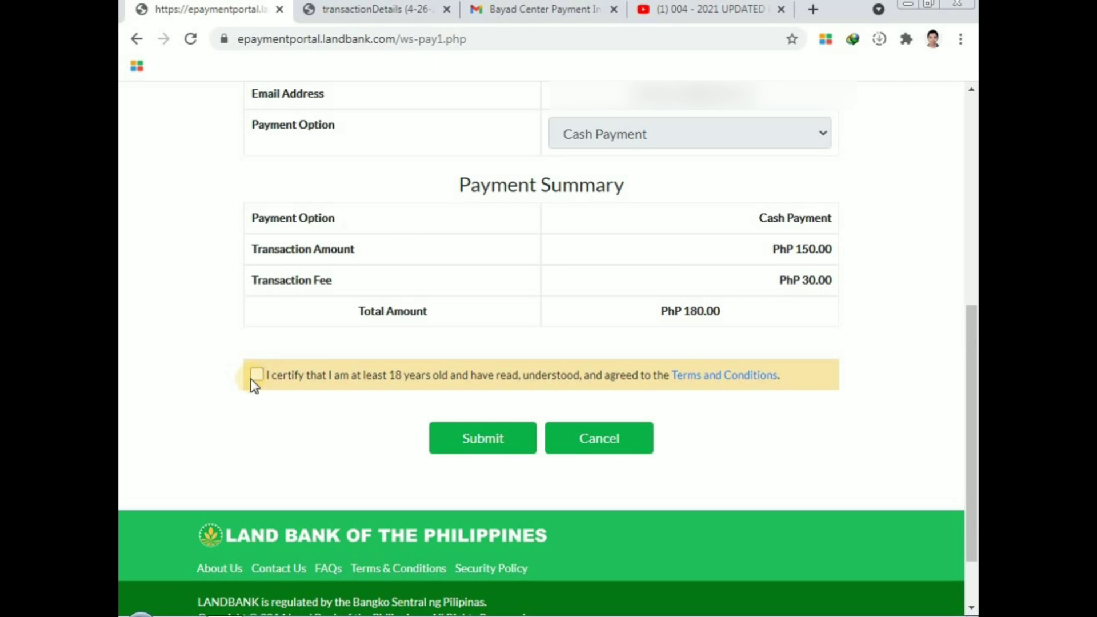
click(255, 378)
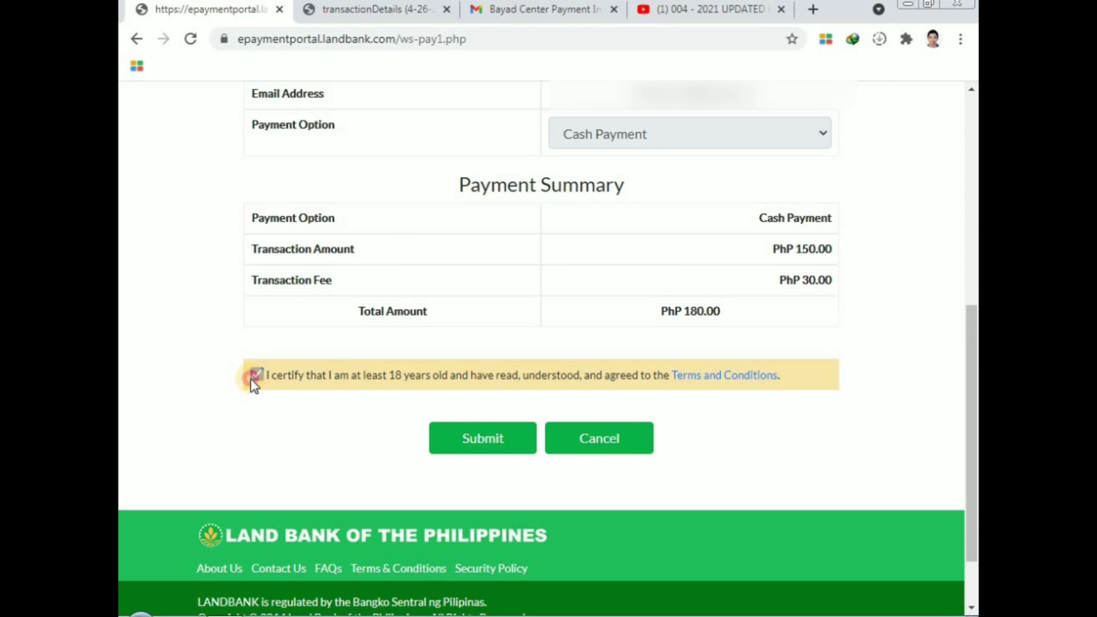
click(484, 443)
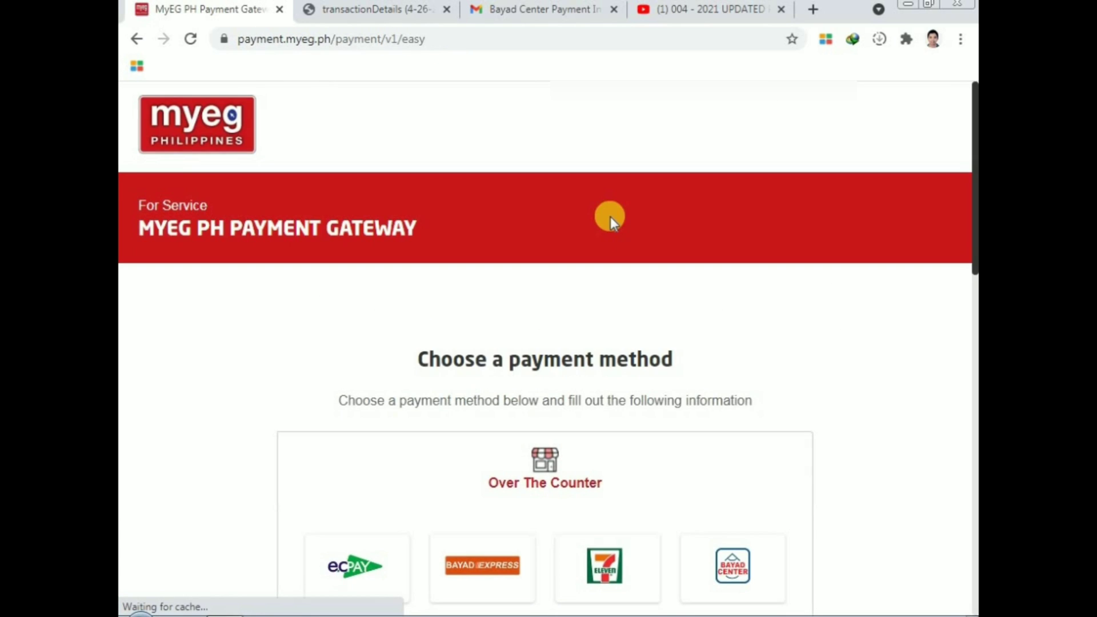
Choose Bayad Center as the over-the-counter payment method and proceed with the payment, confirming the request
scroll(972, 237, down, 1)
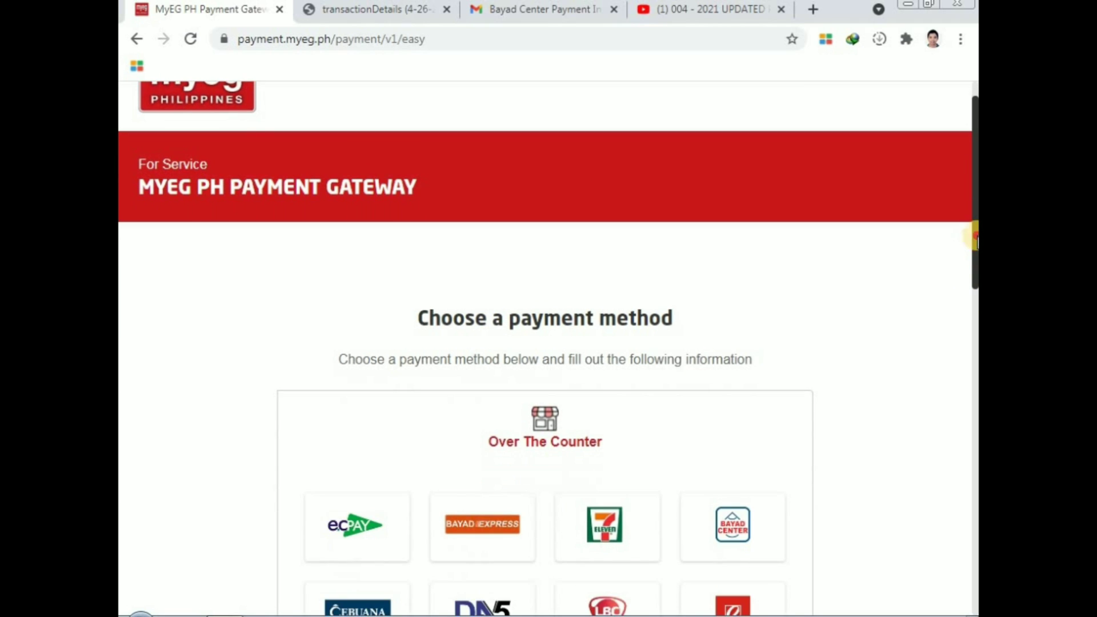
scroll(972, 237, up, 1)
scroll(967, 293, down, 5)
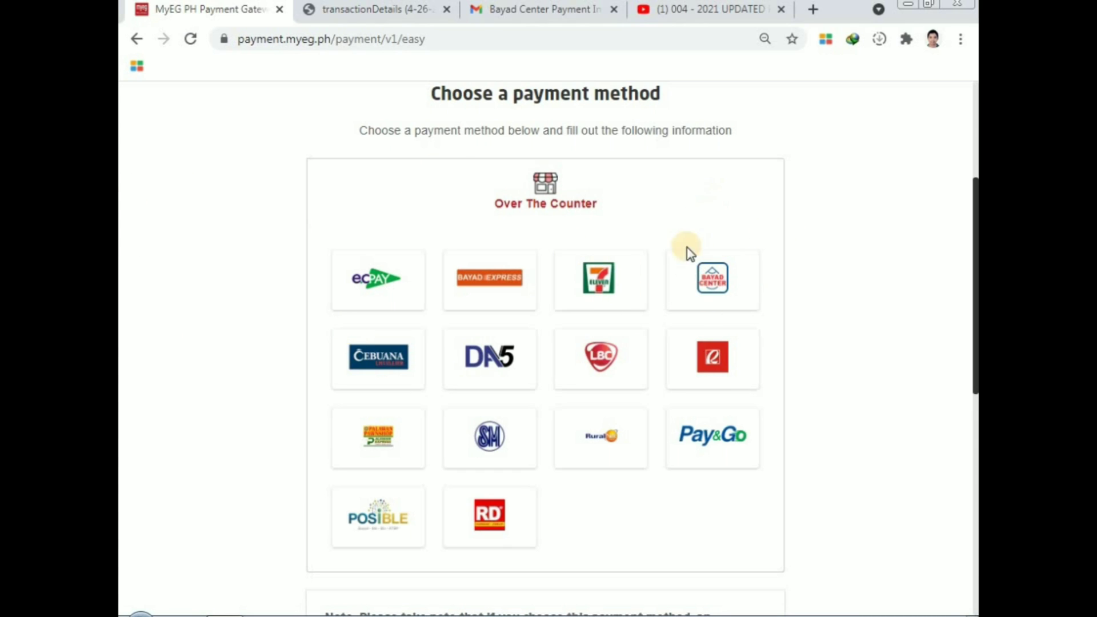
click(721, 290)
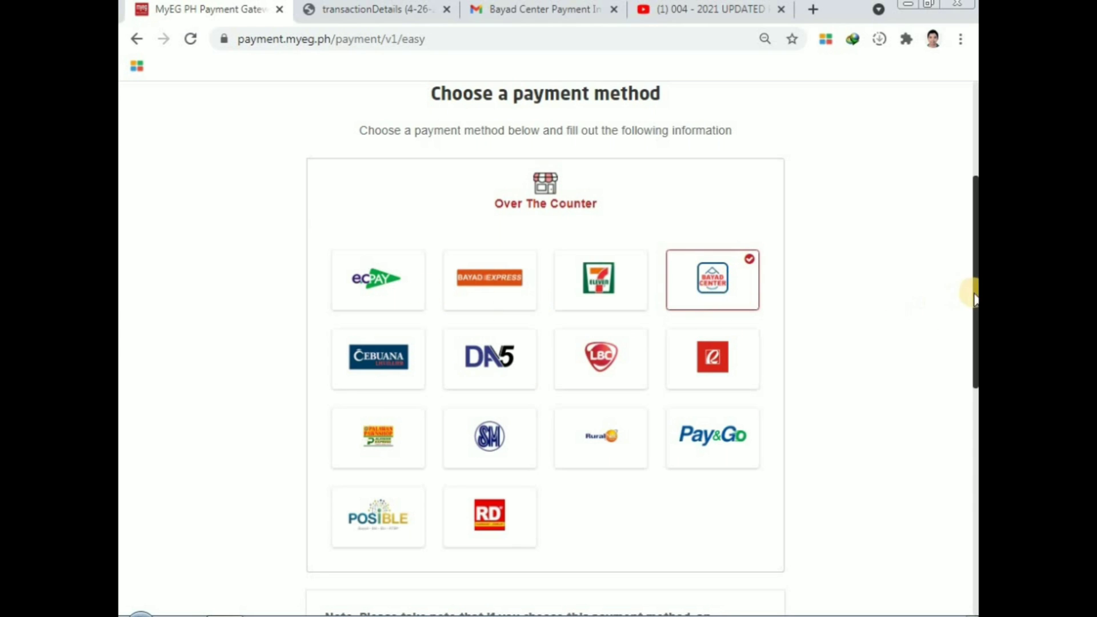
drag(972, 289, 914, 499)
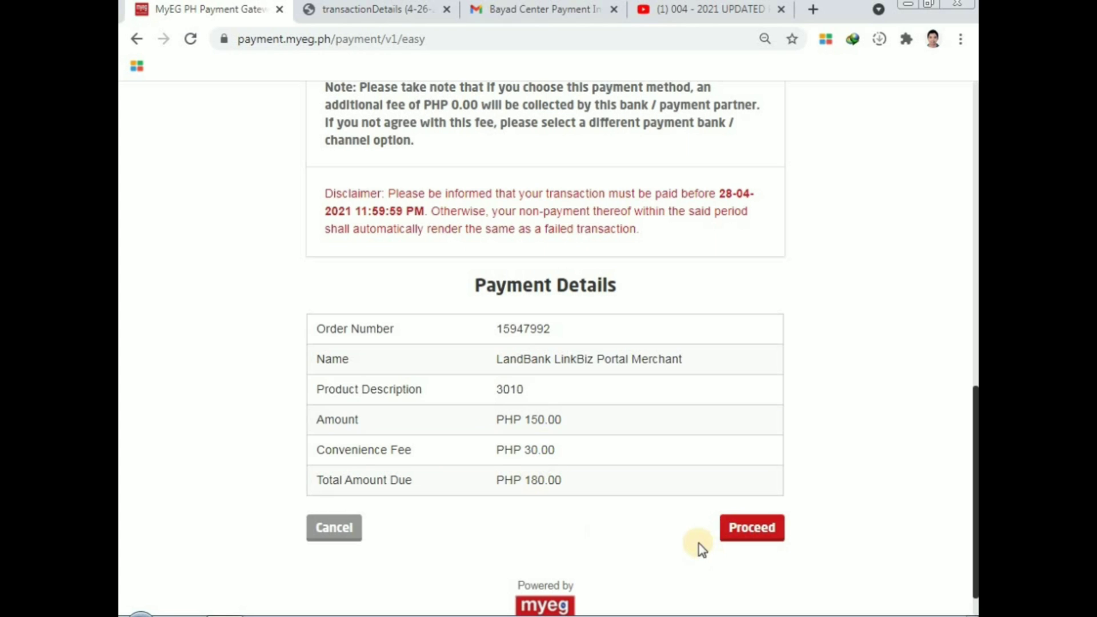
click(760, 537)
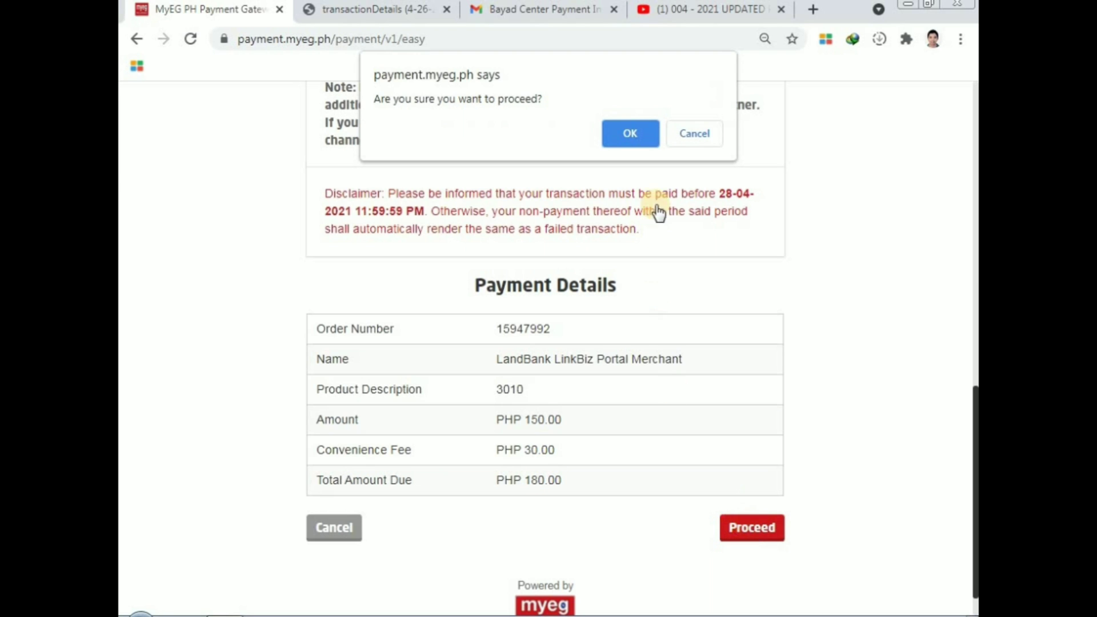
click(631, 146)
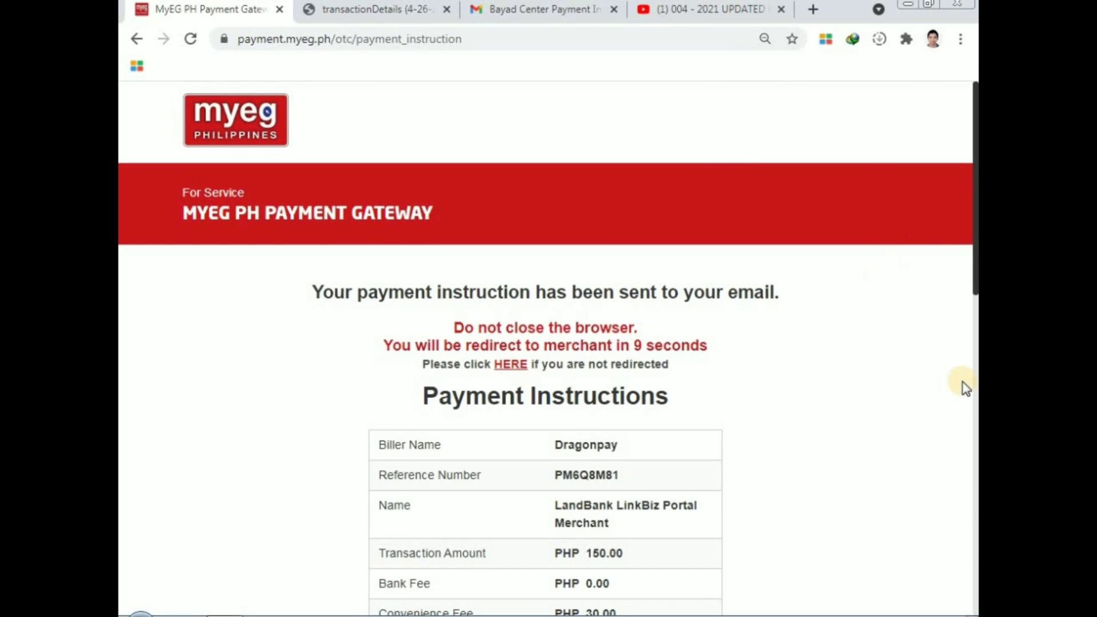
Review the payment instructions and the payment result details for the biller name, reference number and amounts
drag(972, 272, 975, 361)
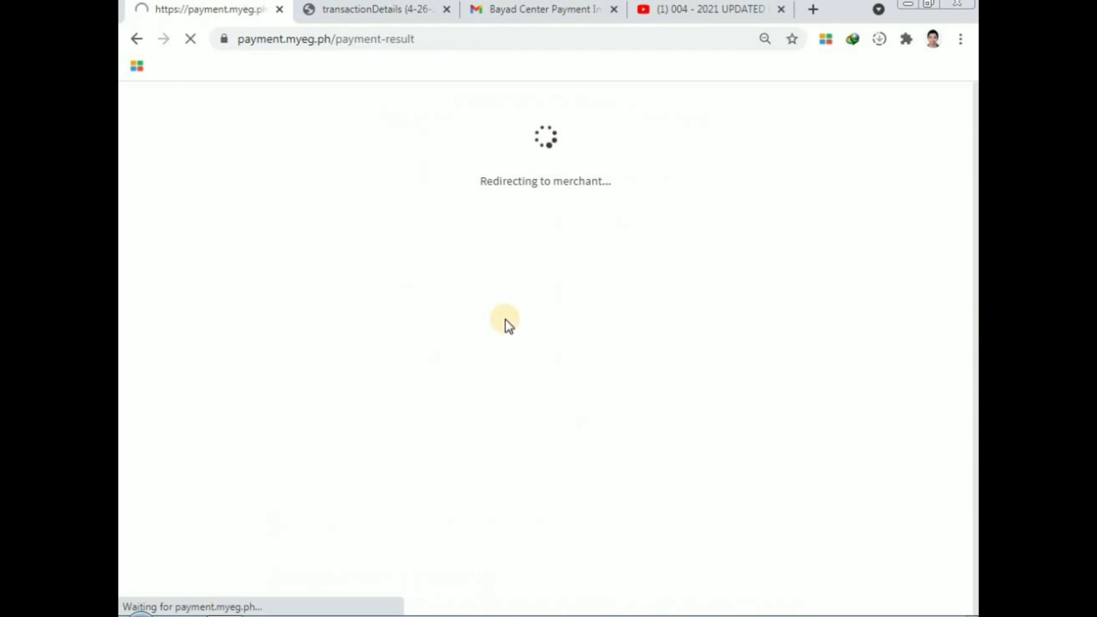
scroll(975, 286, down, 4)
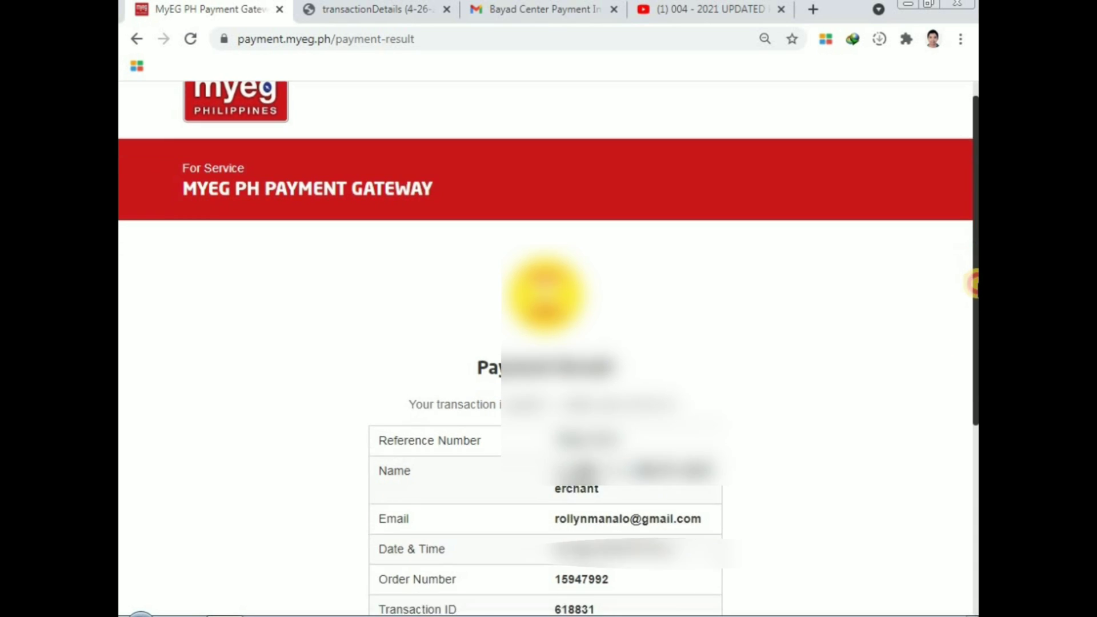
scroll(975, 423, down, 1)
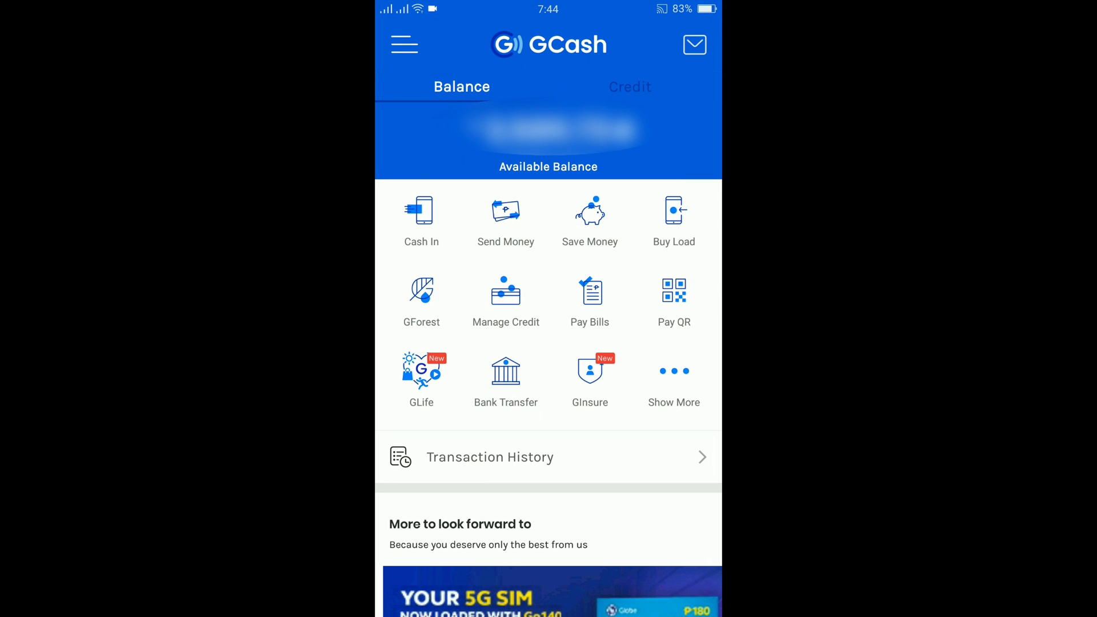
Switch to GCash, search all billers for "dragon" and confirm the Dragonpay bill payment of PHP 180.00
click(591, 300)
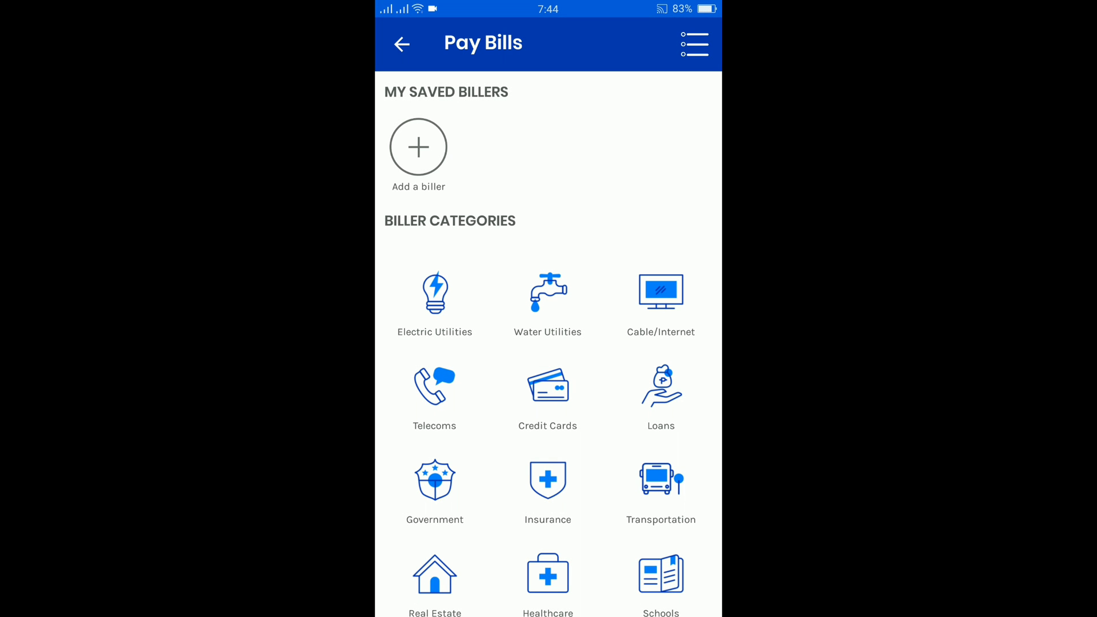
click(694, 44)
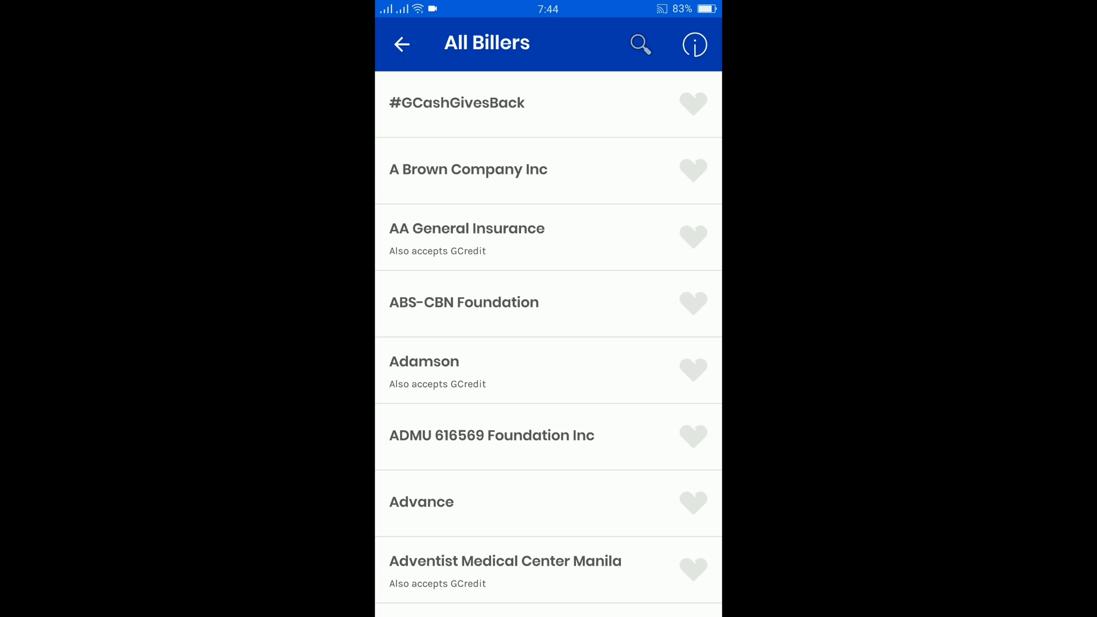
click(641, 44)
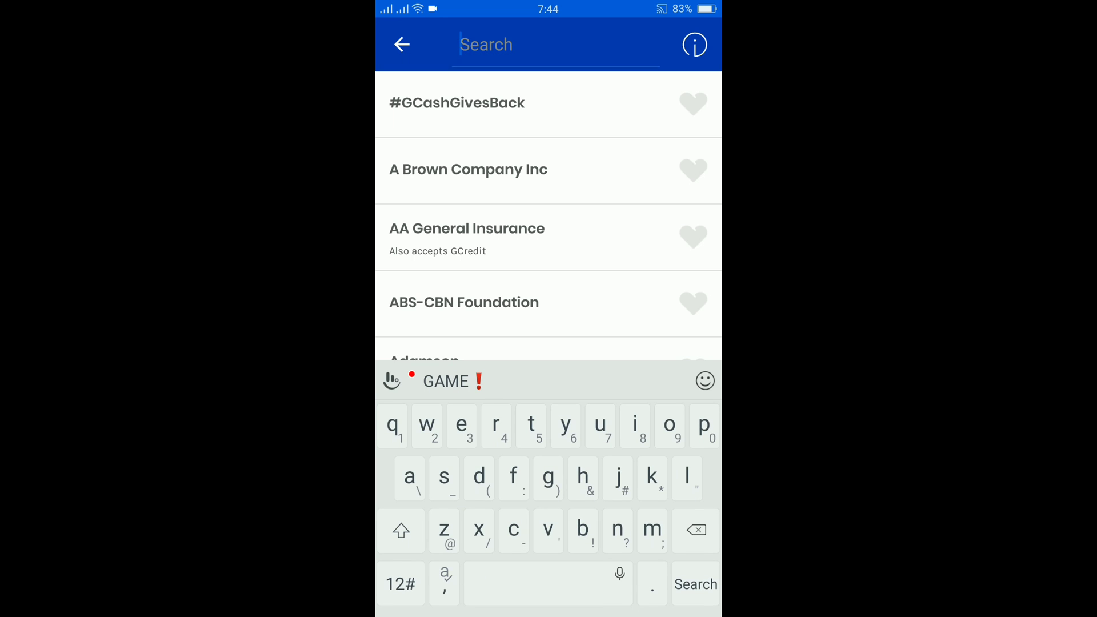
text(drag)
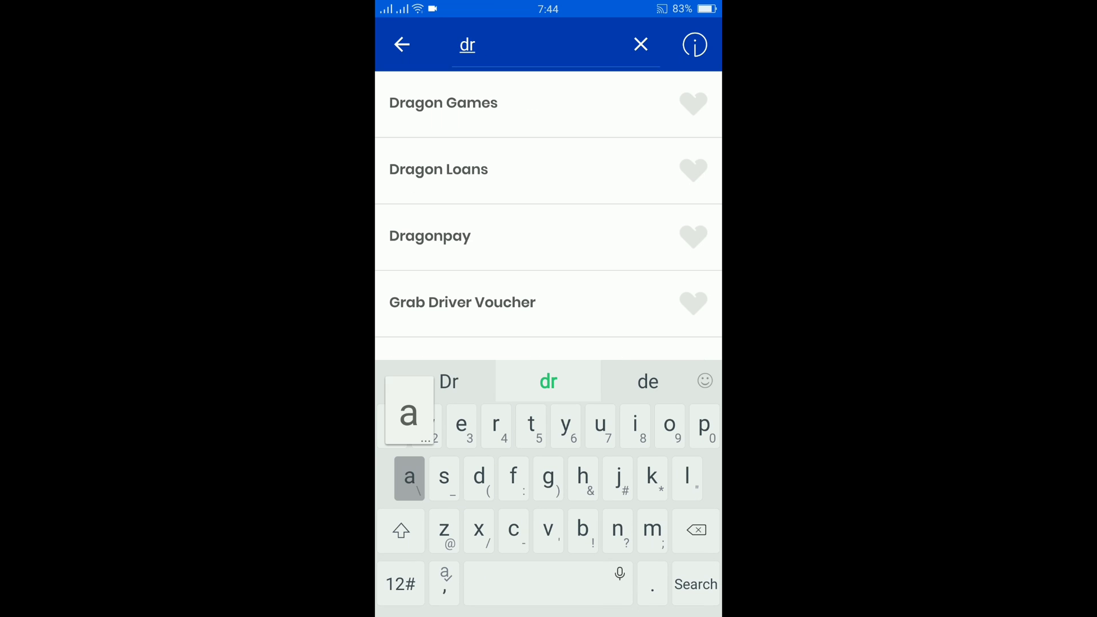
text(on)
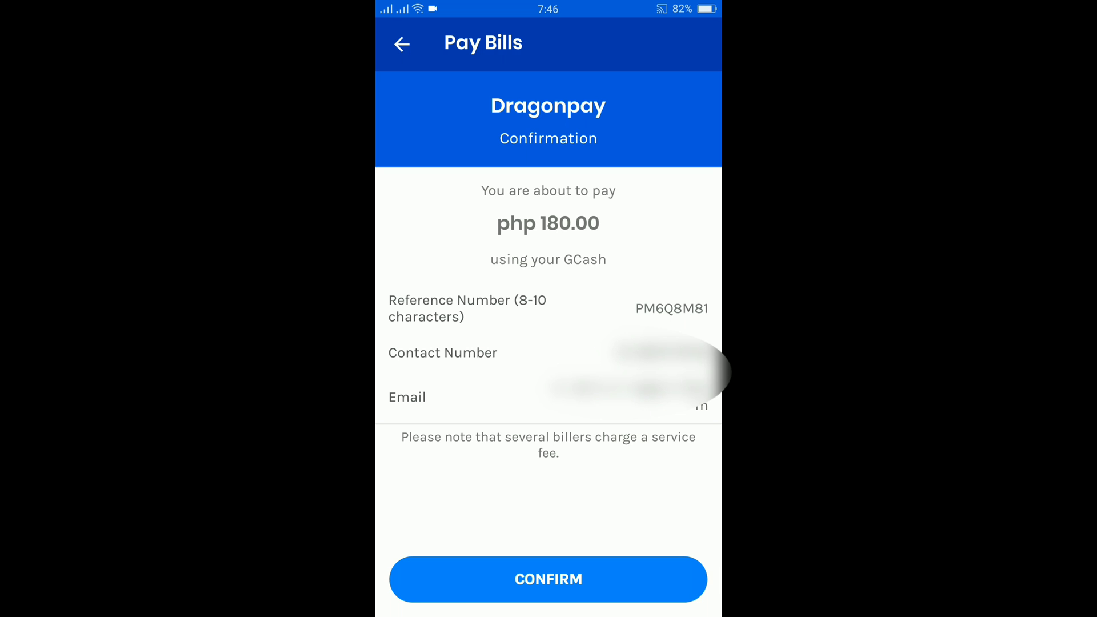
click(495, 571)
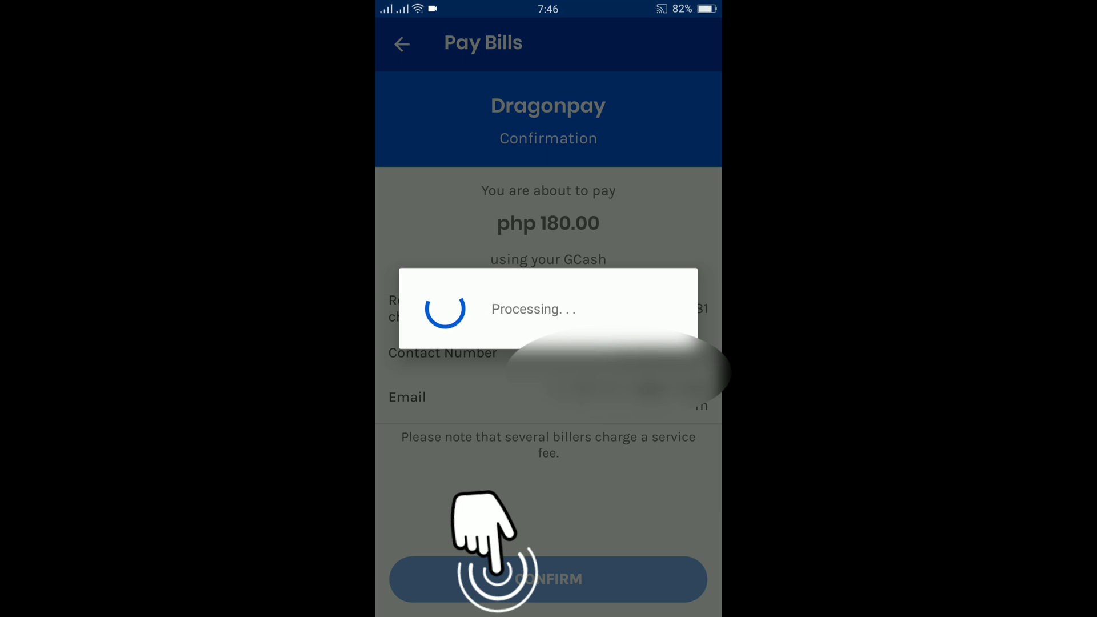